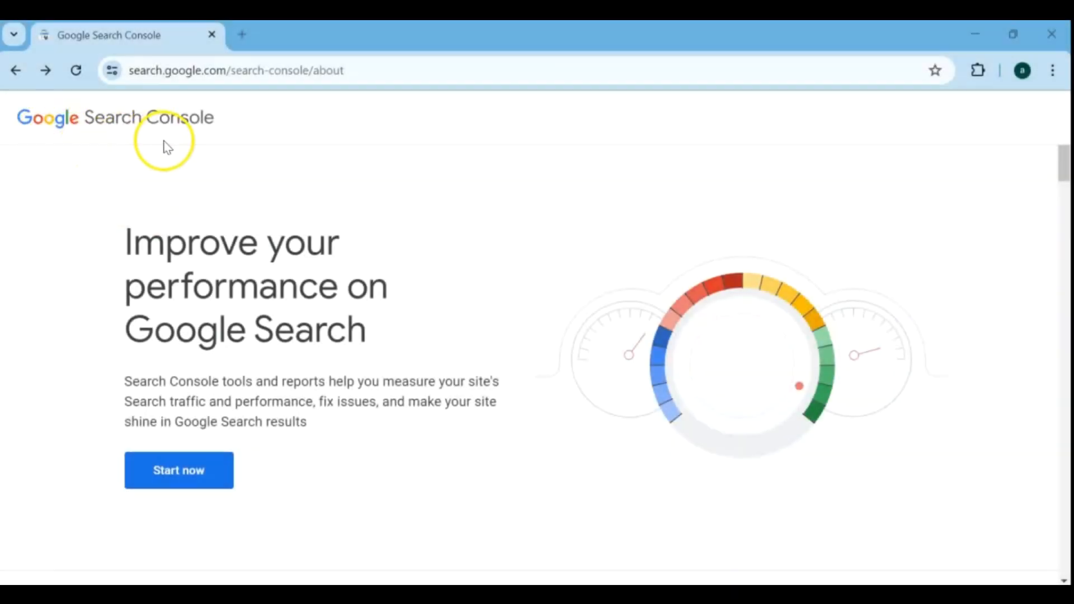
Enter Google Search Console and begin adding a new property of the URL prefix type.
left_click(193, 473)
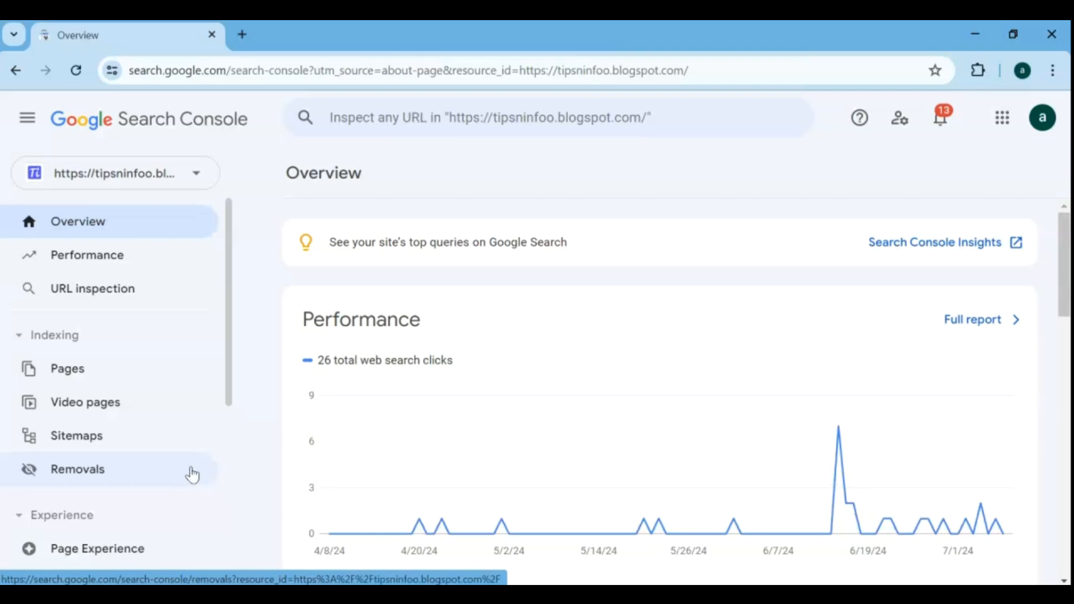
left_click(198, 173)
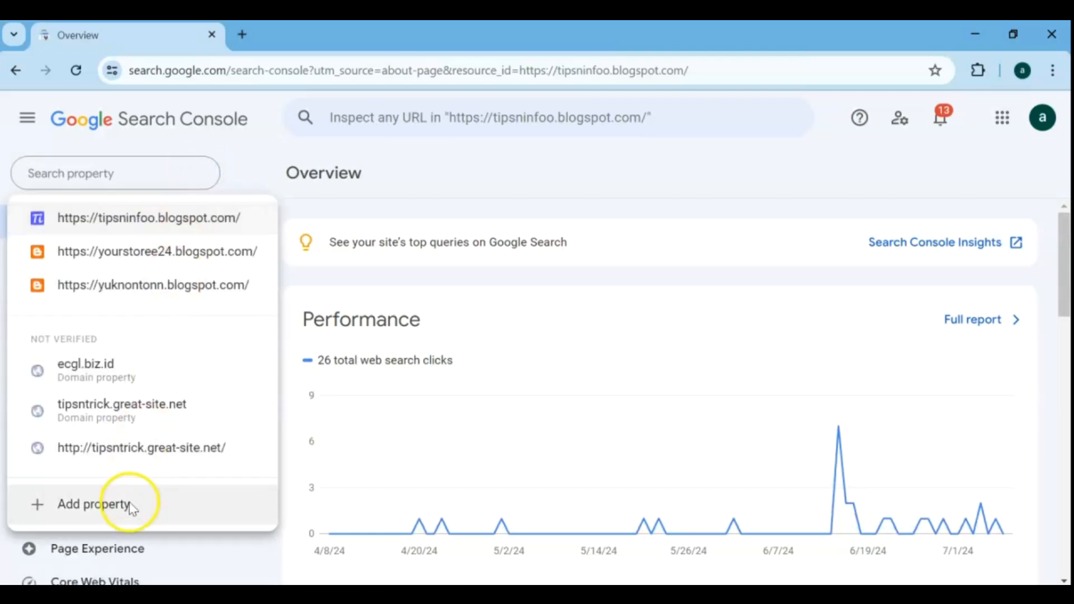
left_click(129, 507)
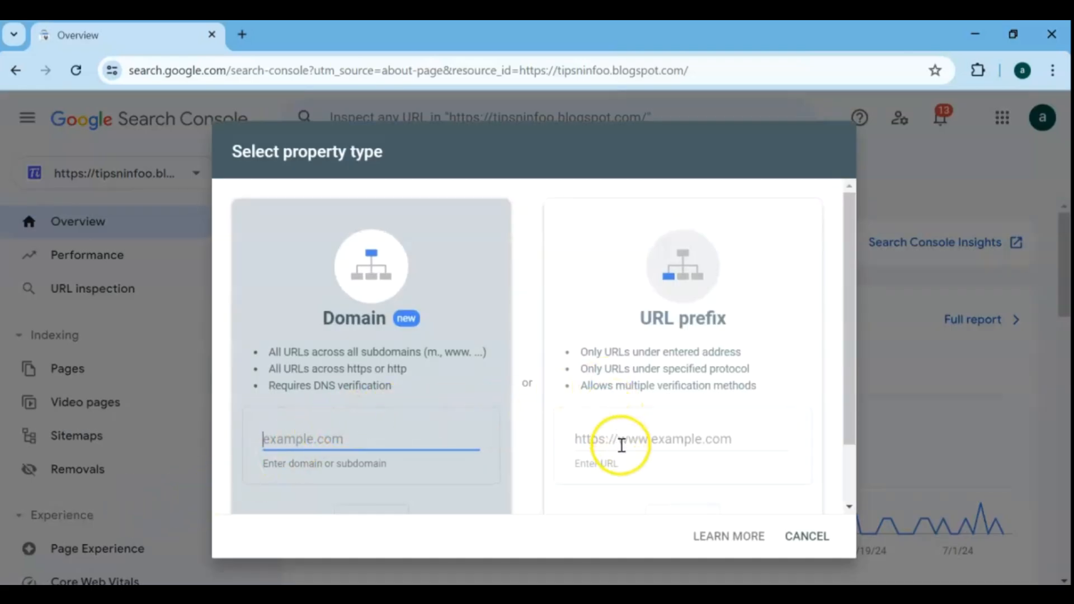
left_click(626, 463)
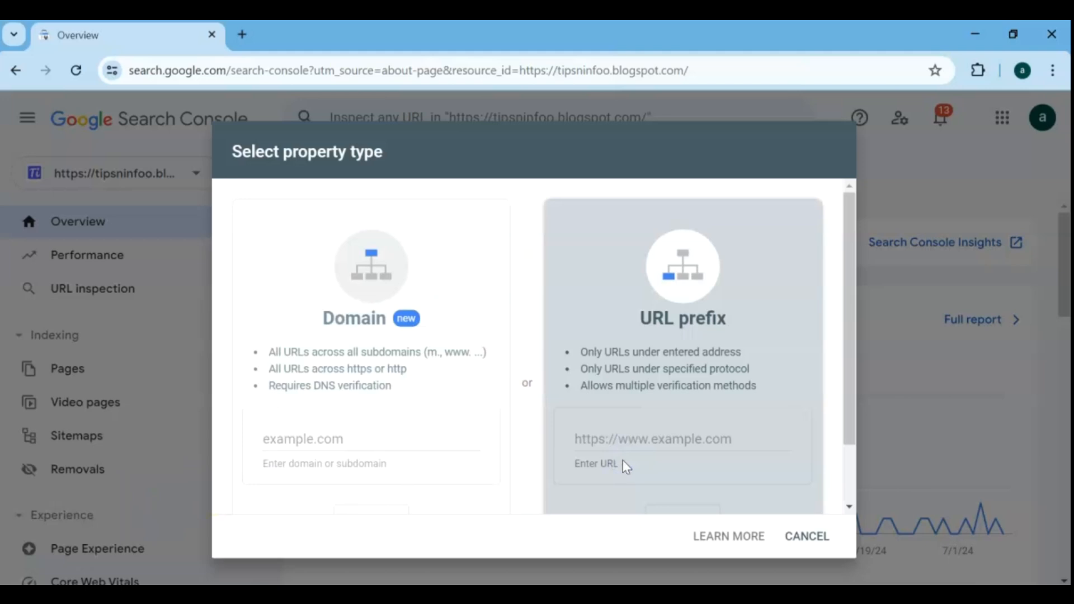
left_click(621, 435)
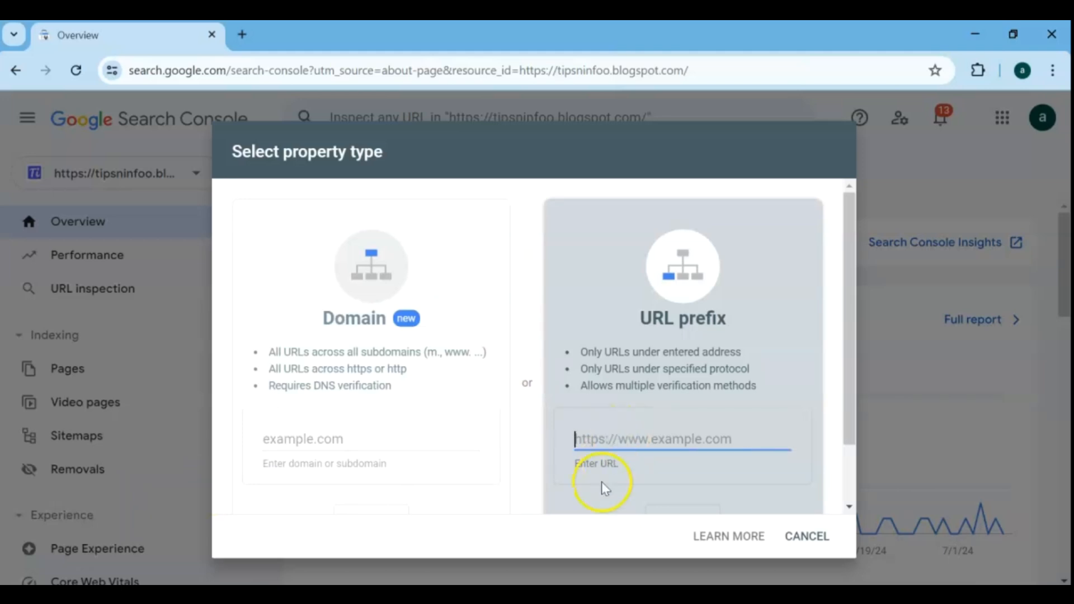
Switch to the TipsNtrick WordPress site and copy its web address.
left_click(591, 600)
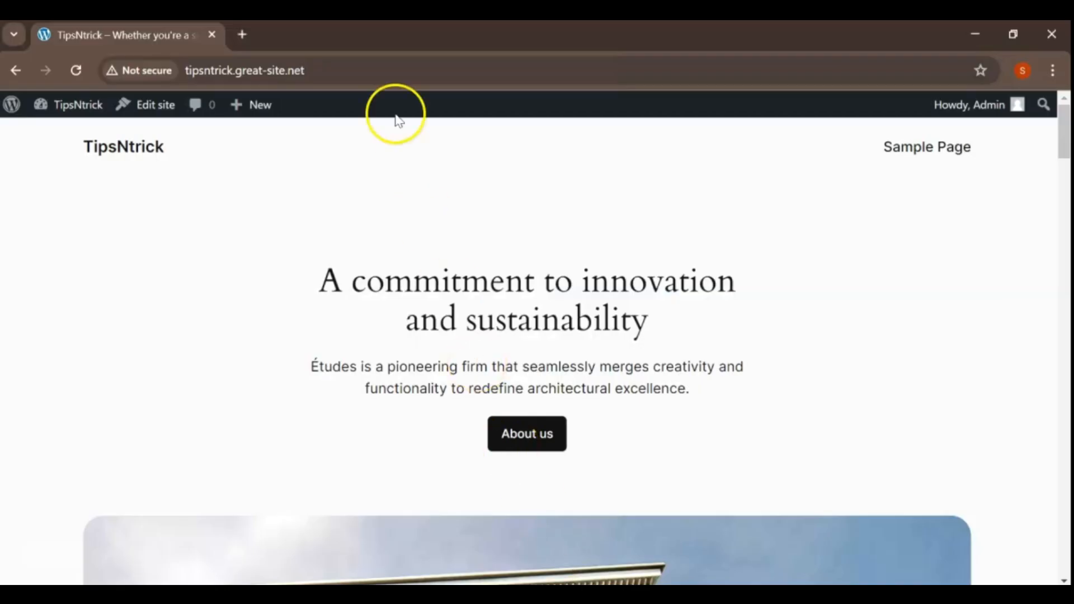
left_click_drag(376, 70, 207, 70)
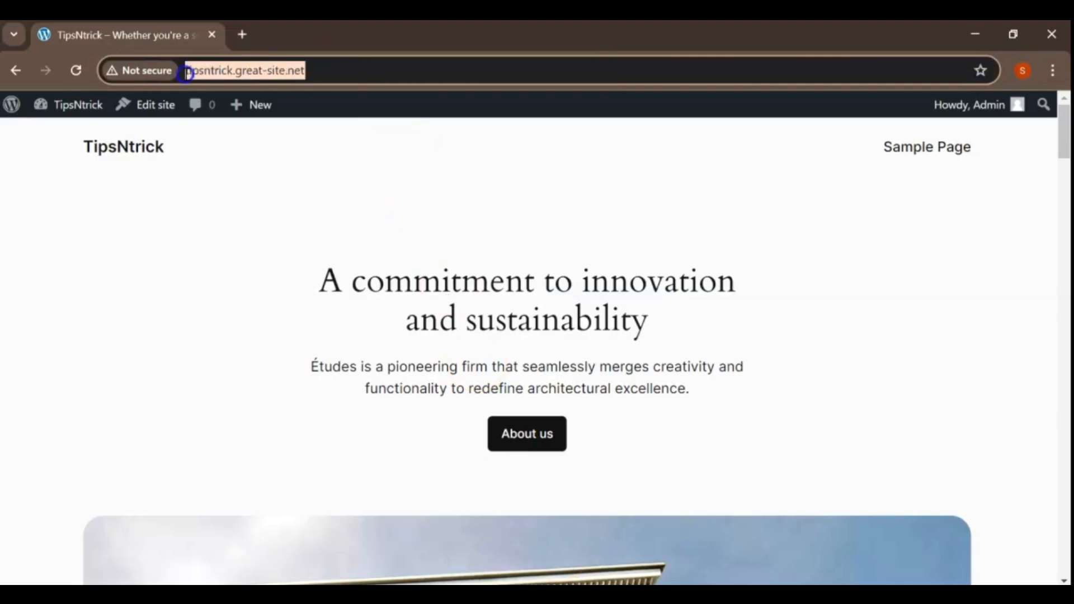
right_click(187, 77)
left_click(233, 229)
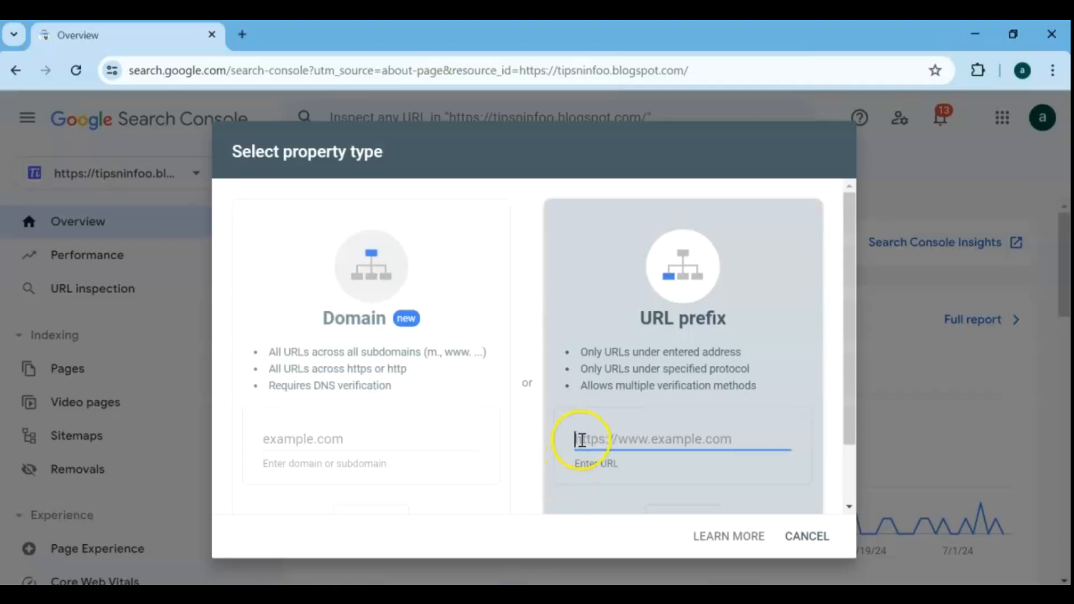
right_click(582, 440)
left_click(600, 247)
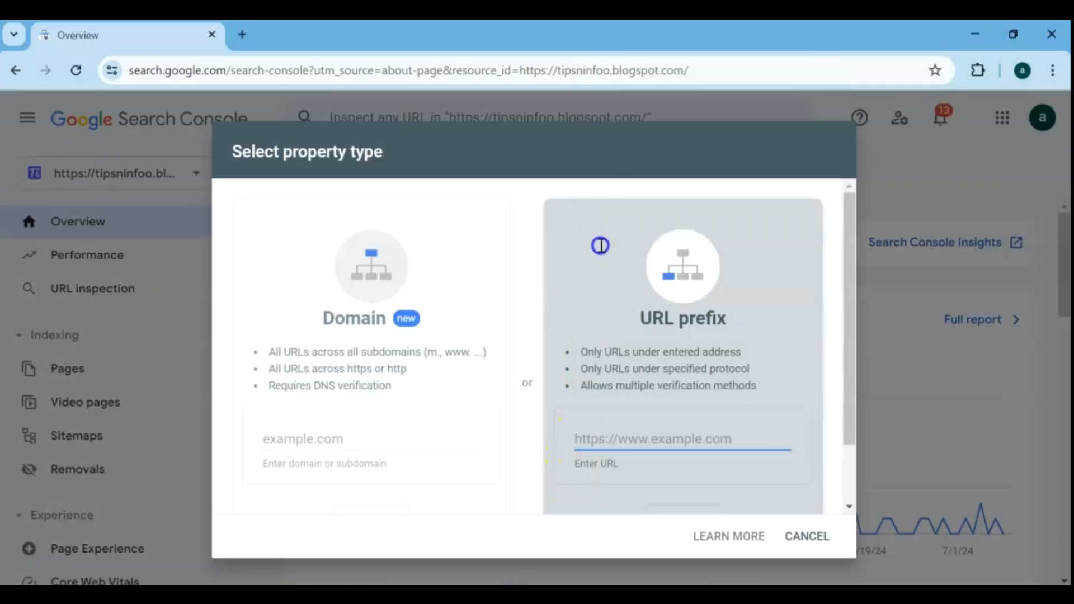
scroll(762, 462, "down", 2)
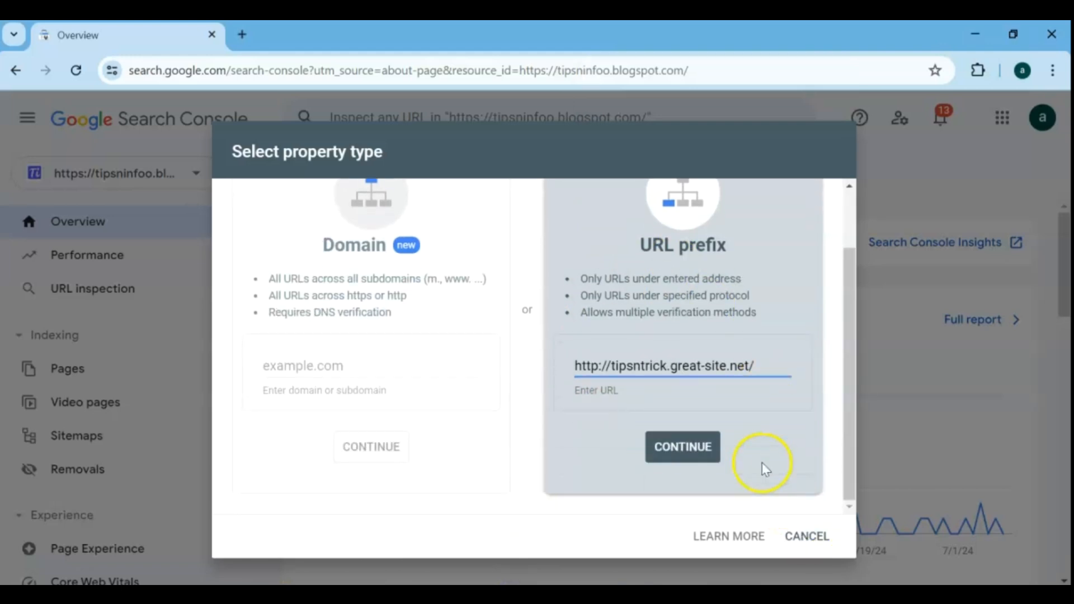
left_click(691, 448)
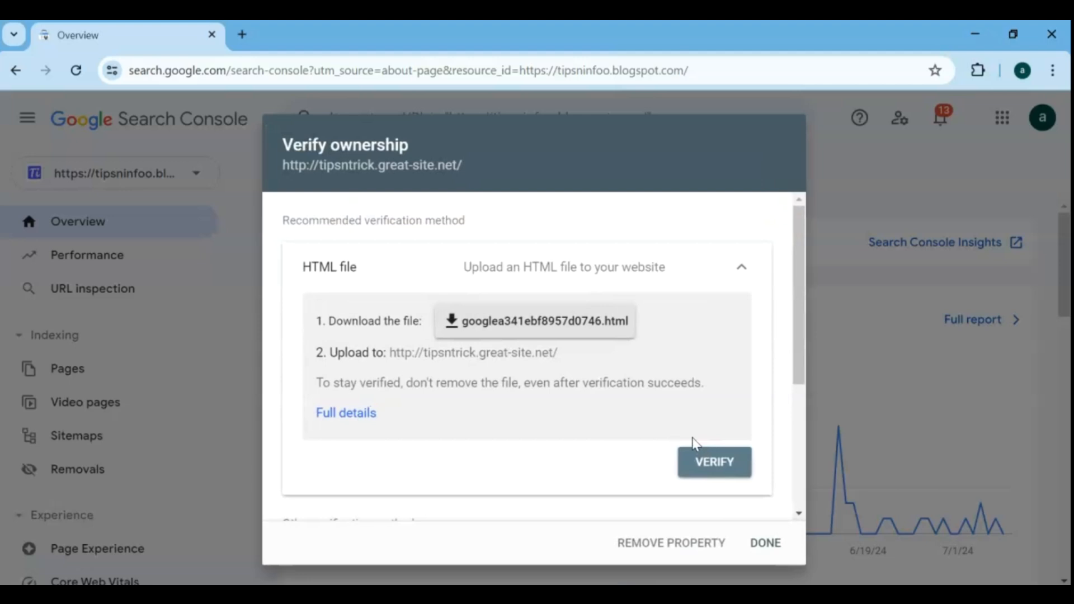
Expand the HTML tag verification method for the new property and copy its meta tag.
left_click_drag(806, 344, 806, 451)
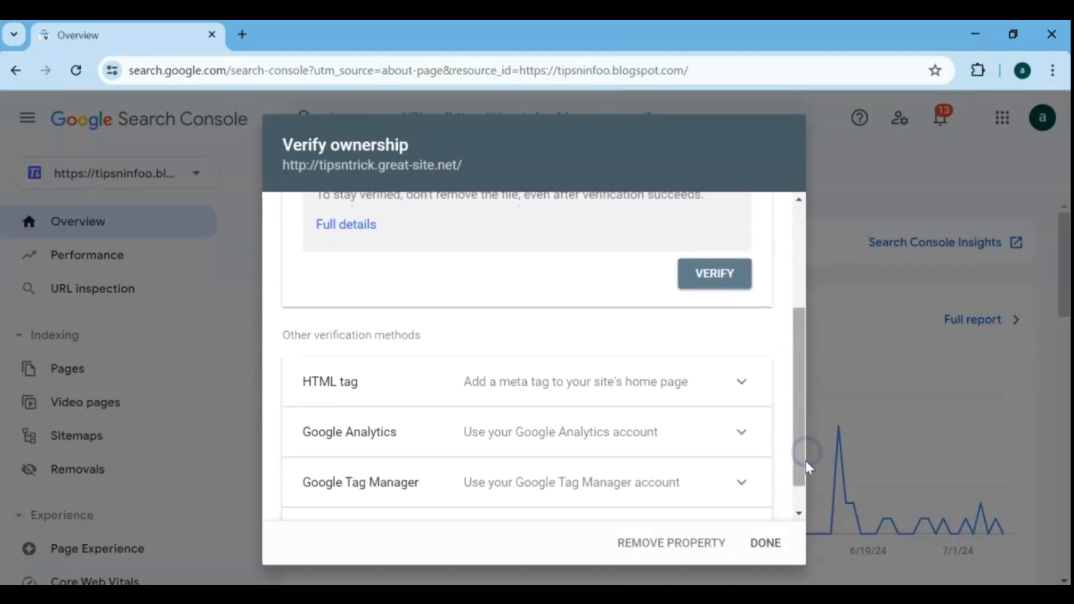
scroll(344, 387, "down", 1)
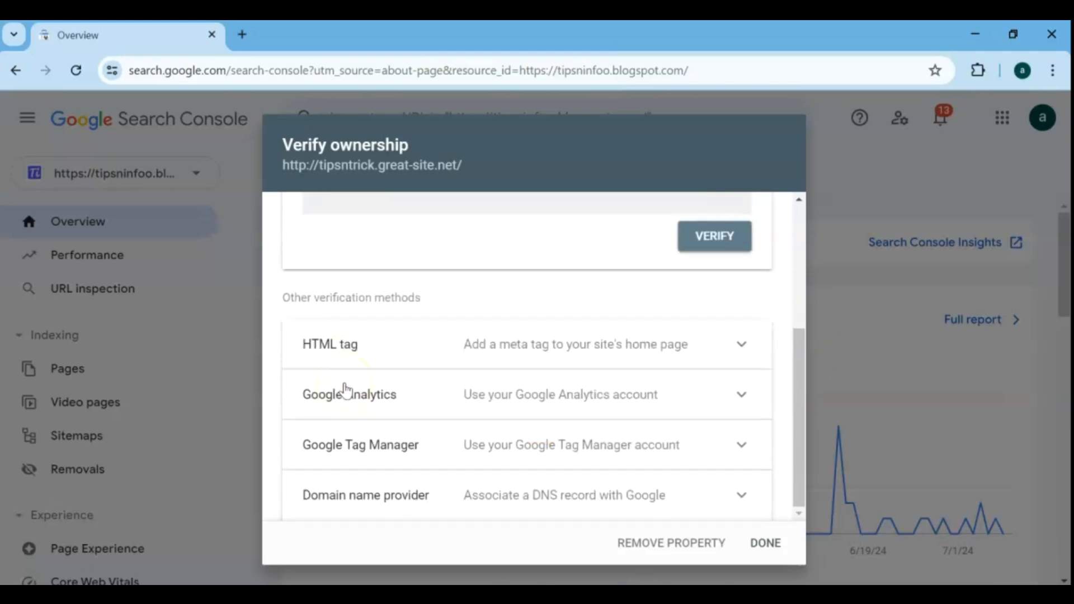
left_click(741, 346)
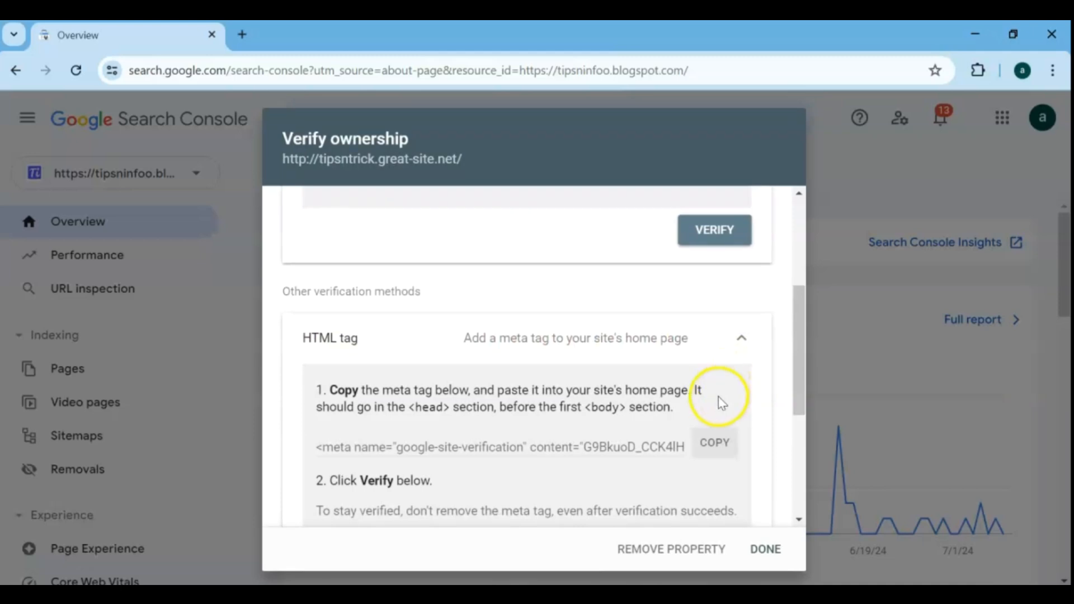
left_click(709, 442)
Return to the TipsNtrick WordPress site and open the dashboard's page for adding new plugins.
left_click(585, 598)
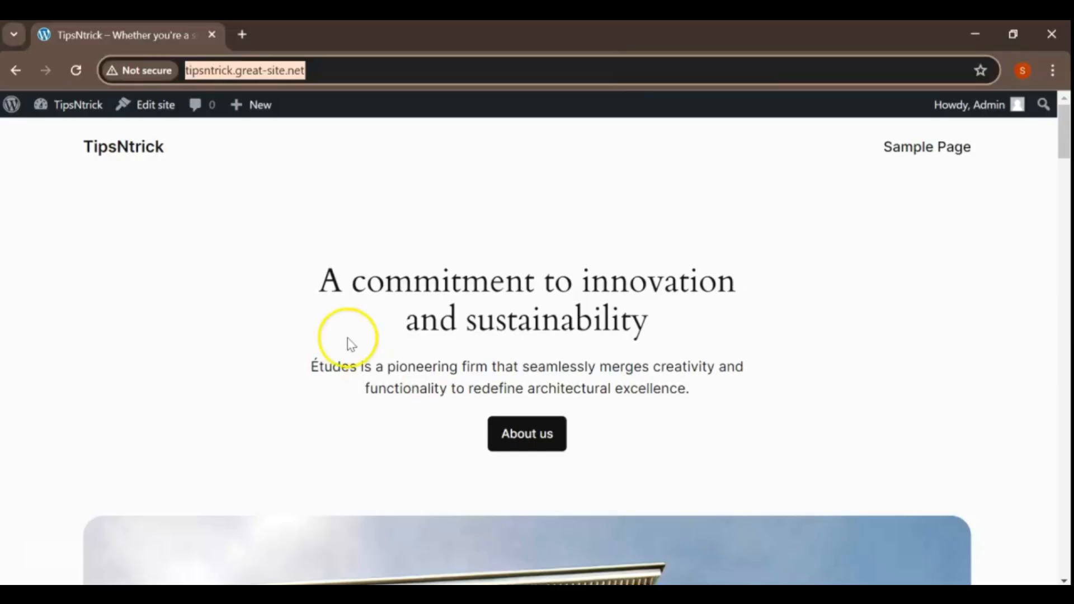
left_click(84, 105)
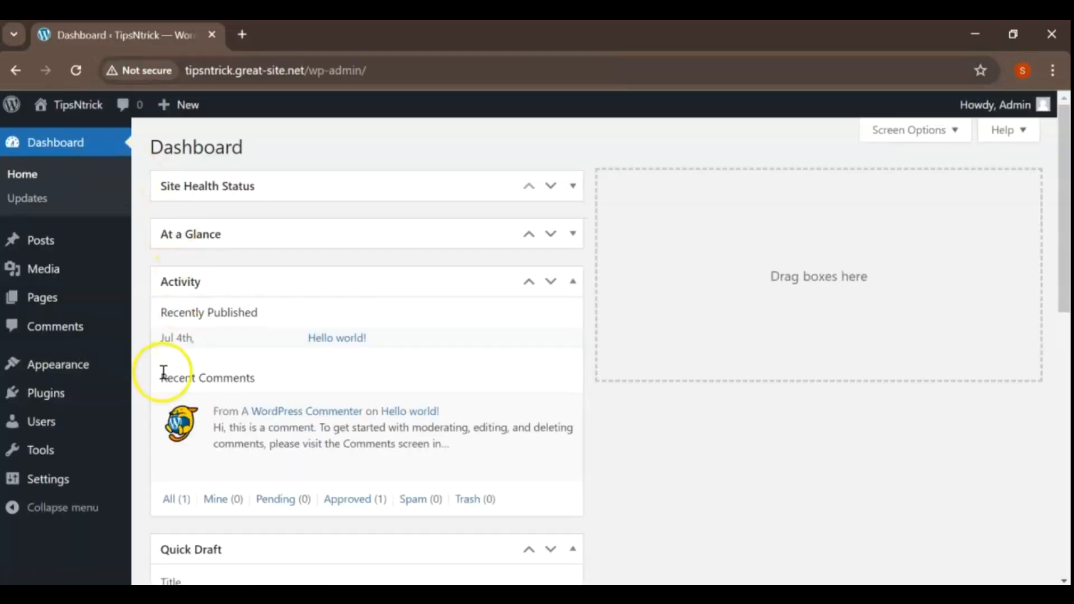
mouse_move(115, 377)
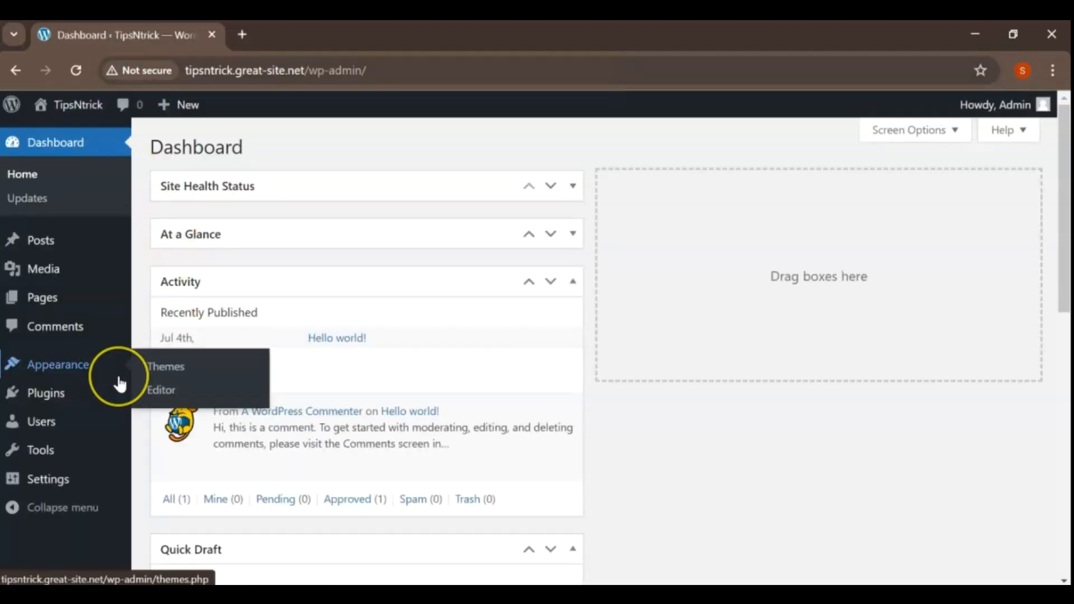
scroll(119, 384, "down", 2)
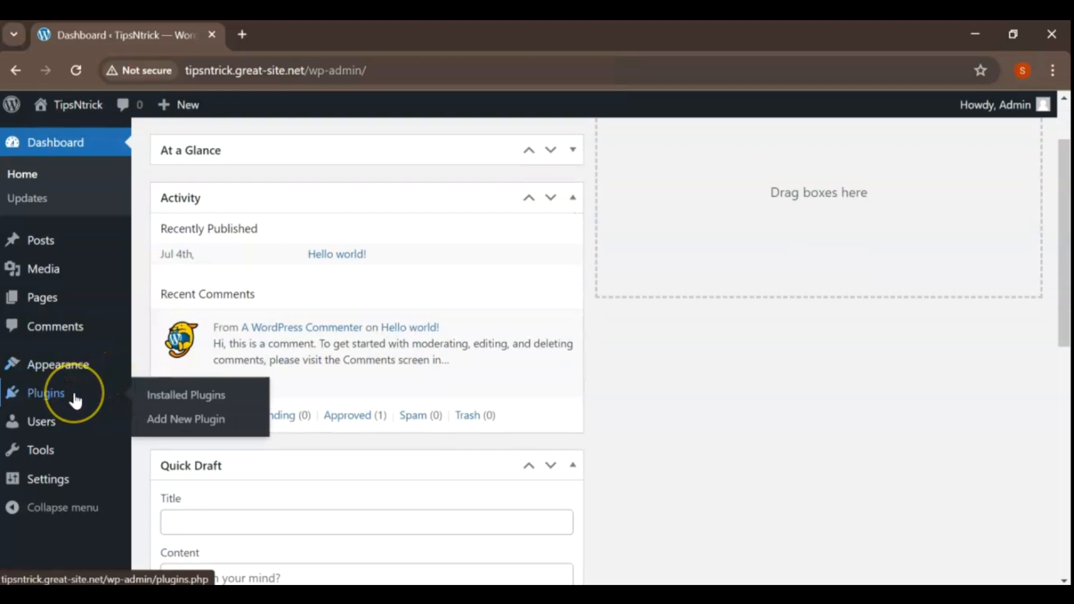
left_click(159, 422)
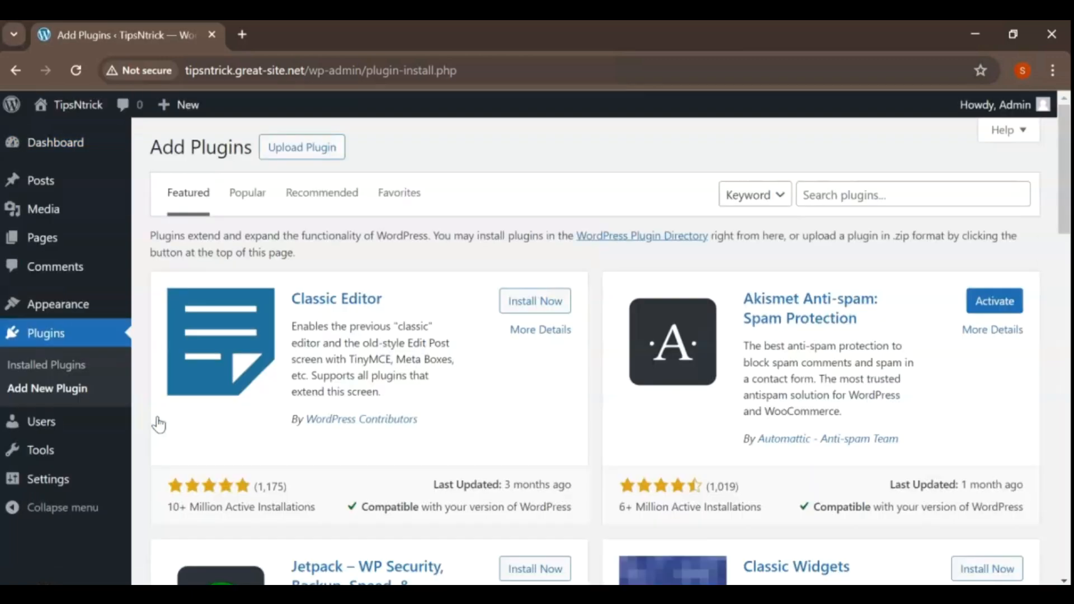
Search the plugins for "hfcm", and install and activate Header Footer Code Manager.
left_click(908, 190)
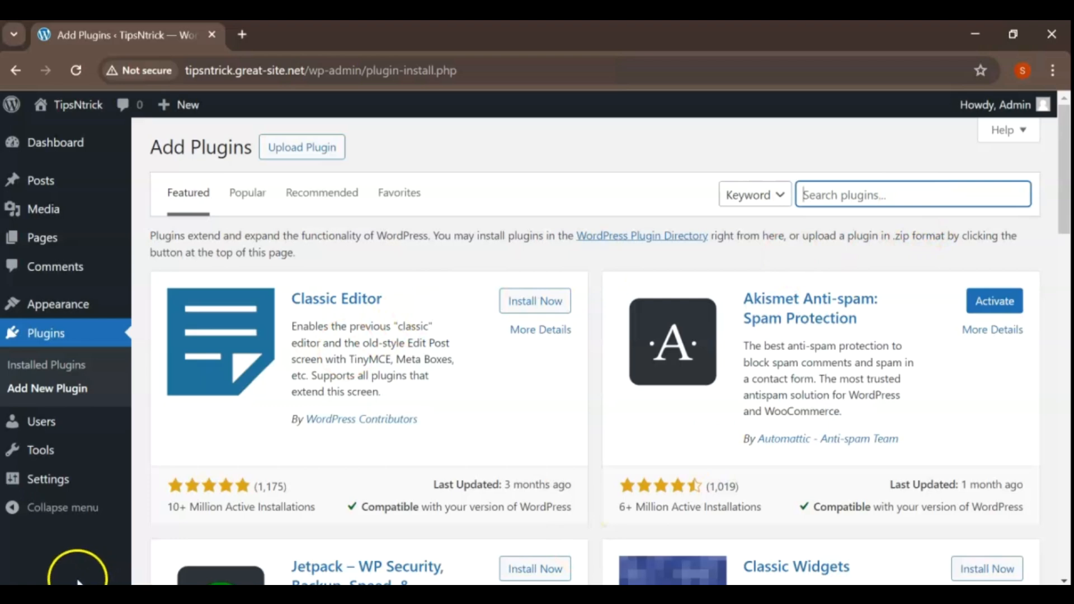
left_click(830, 196)
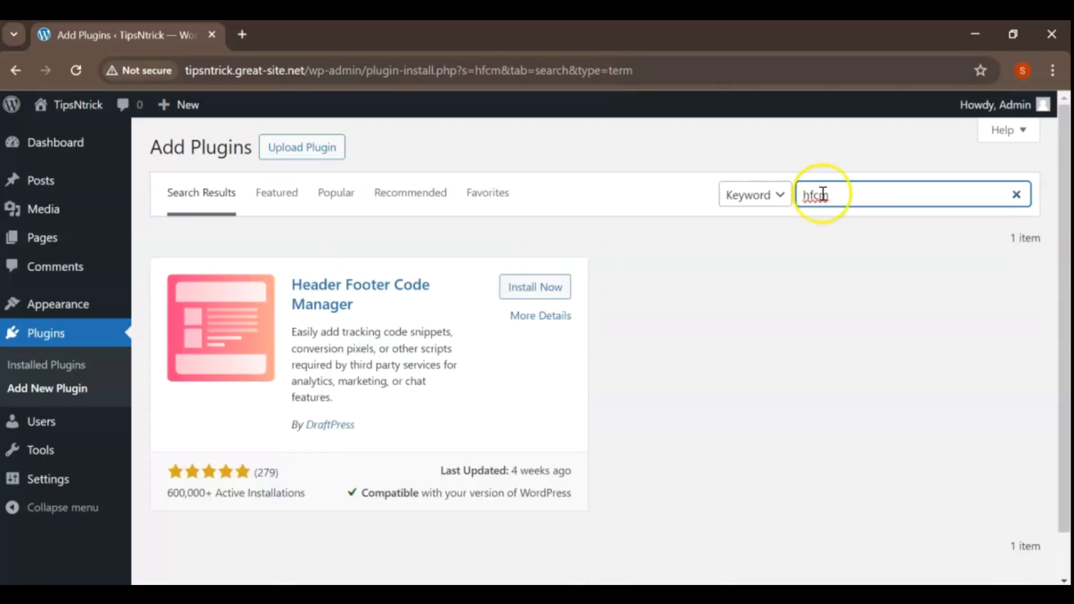
left_click(533, 288)
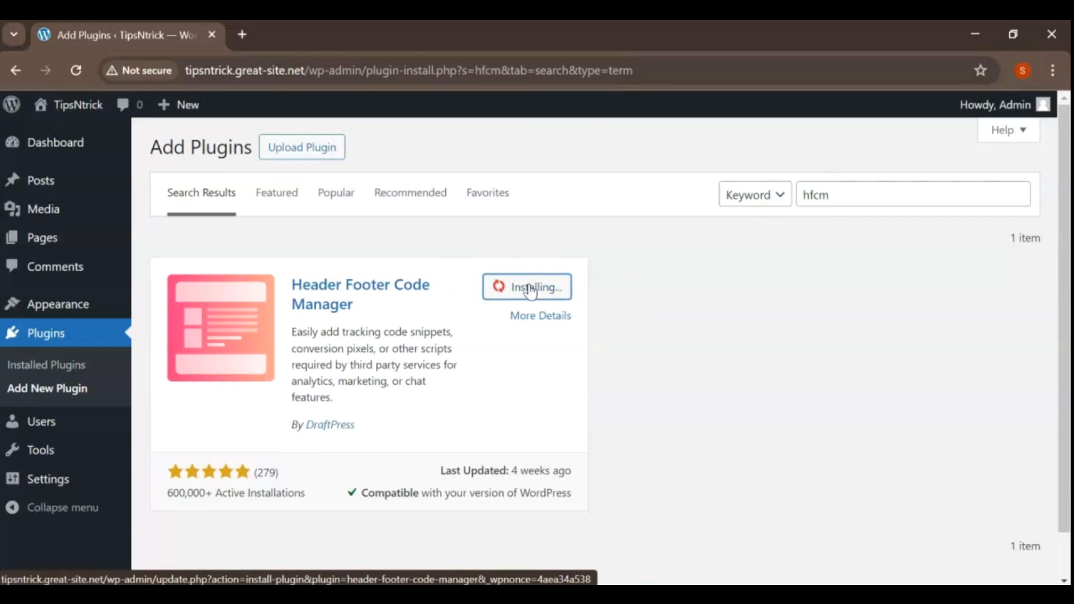
left_click(524, 318)
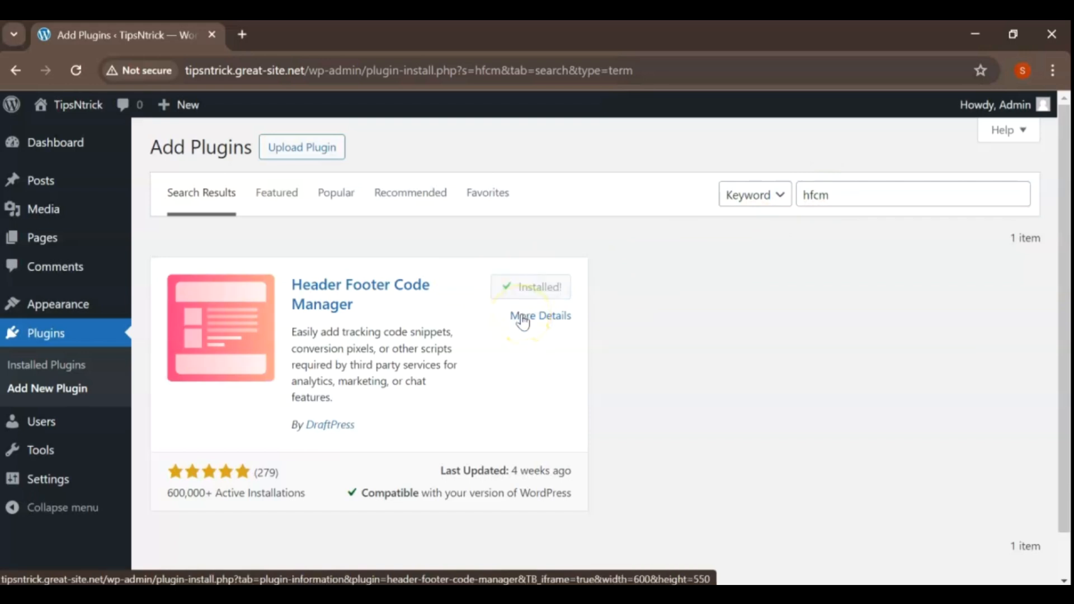
left_click(531, 291)
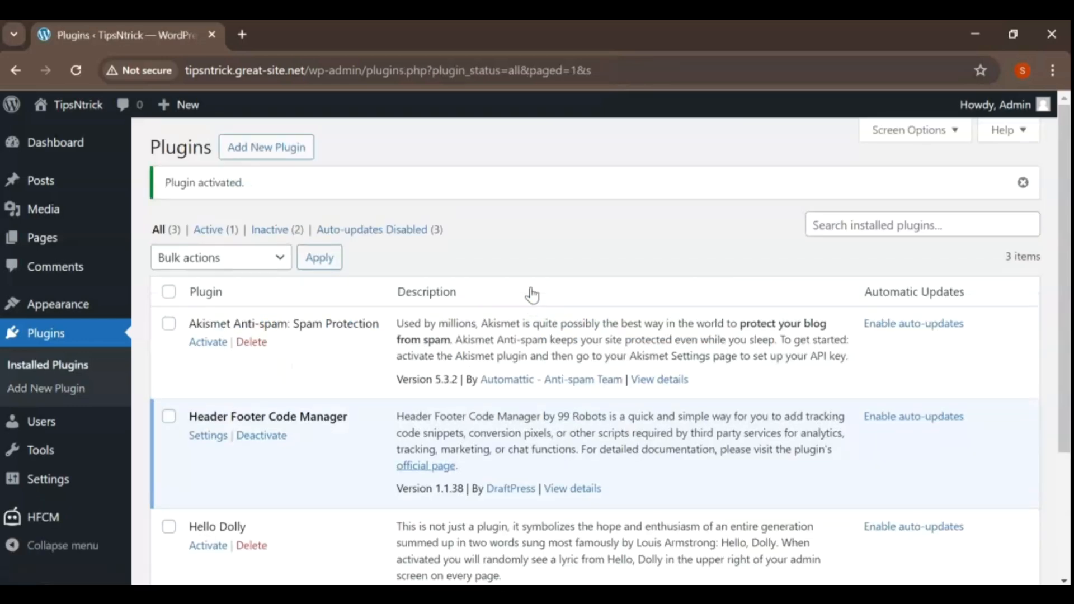
Start a new HFCM snippet and name it "Google search console".
left_click(68, 517)
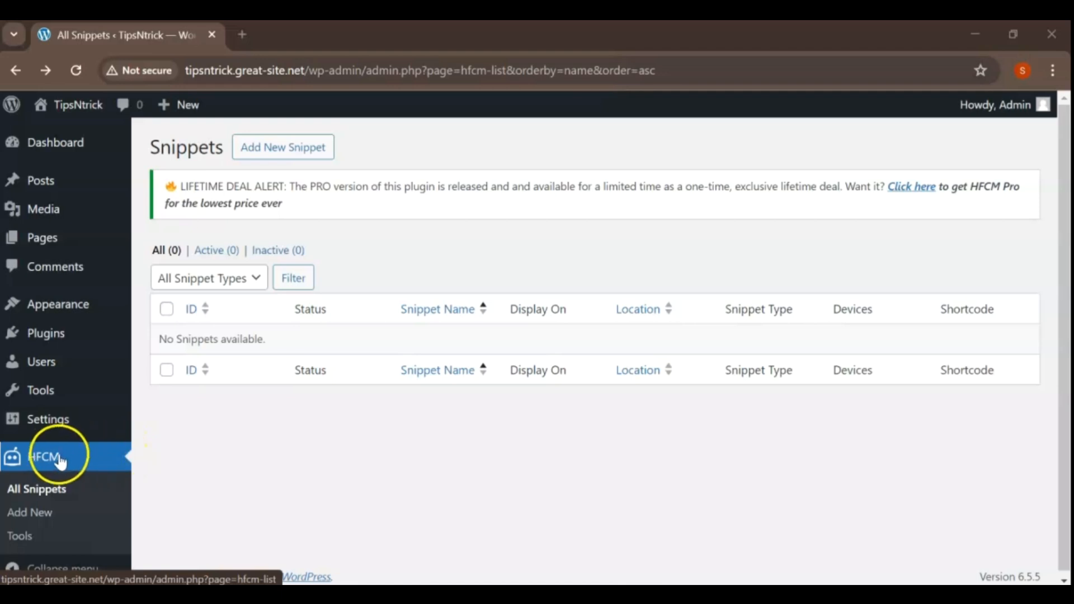
left_click(269, 150)
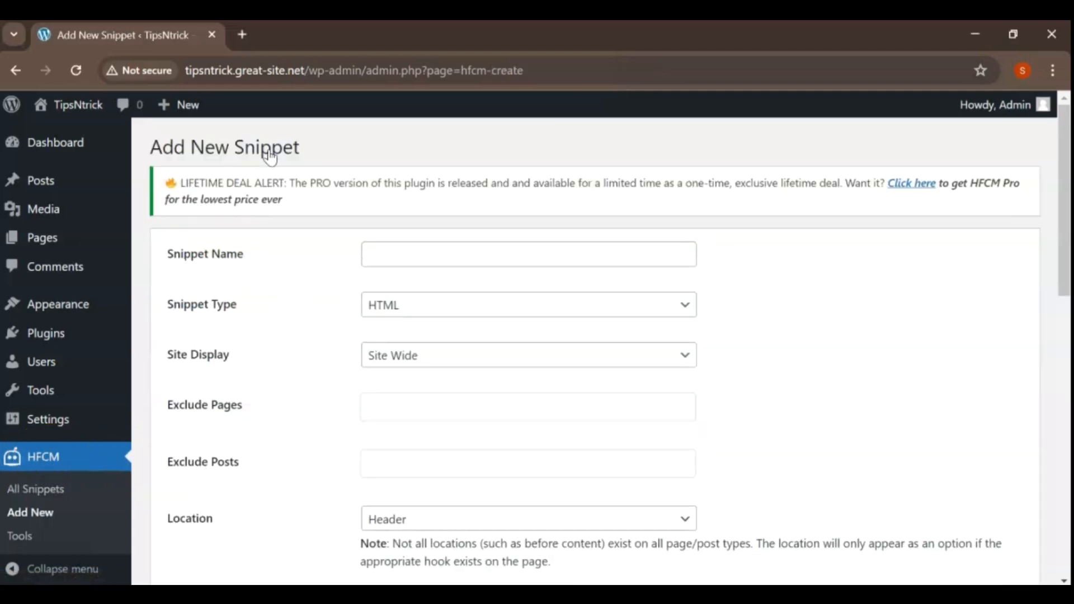
left_click(424, 256)
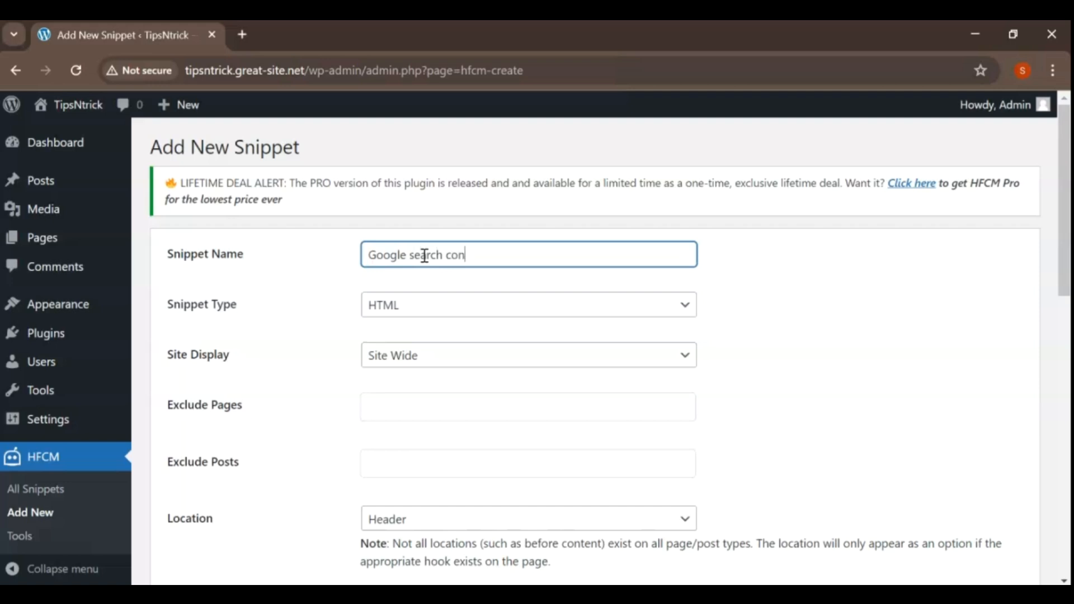
Set the snippet to display on the Home Page and on all devices, excluding Sample Page.
left_click(681, 355)
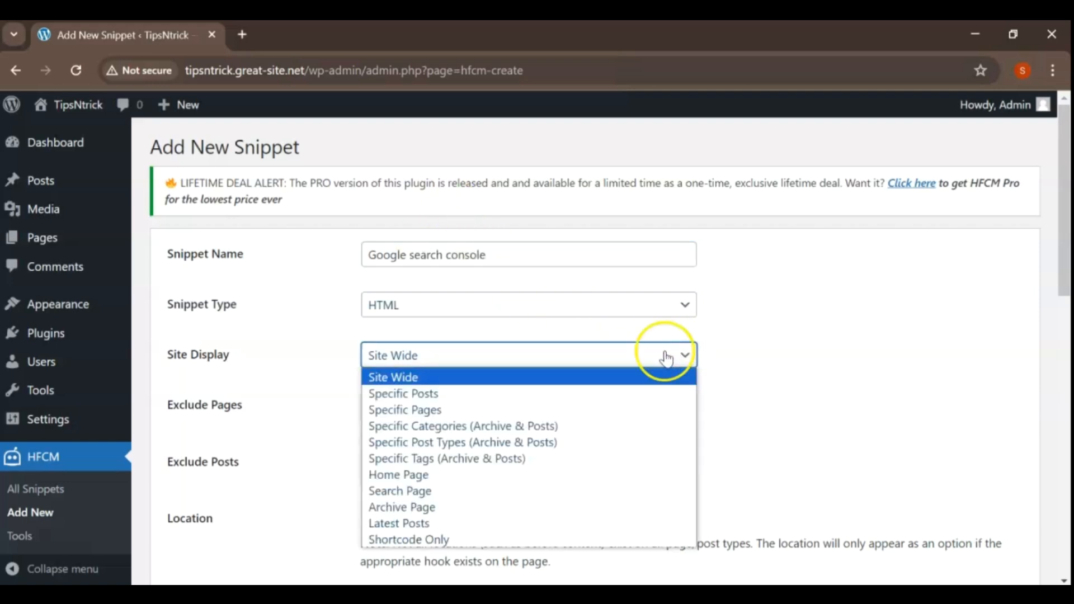
left_click(466, 476)
scroll(630, 451, "down", 2)
left_click(585, 326)
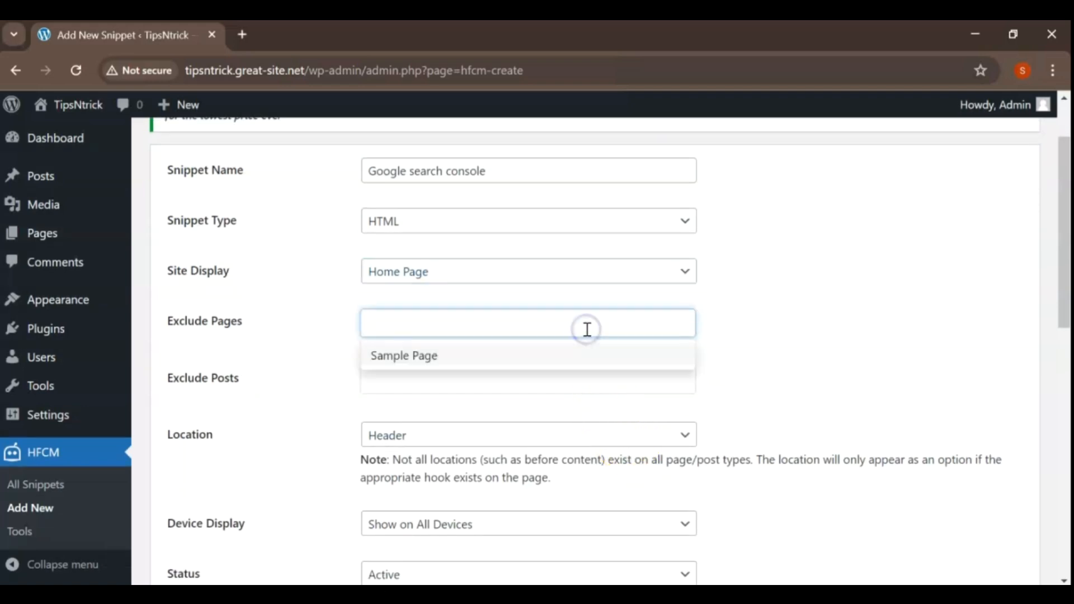
left_click(523, 362)
scroll(744, 396, "down", 4)
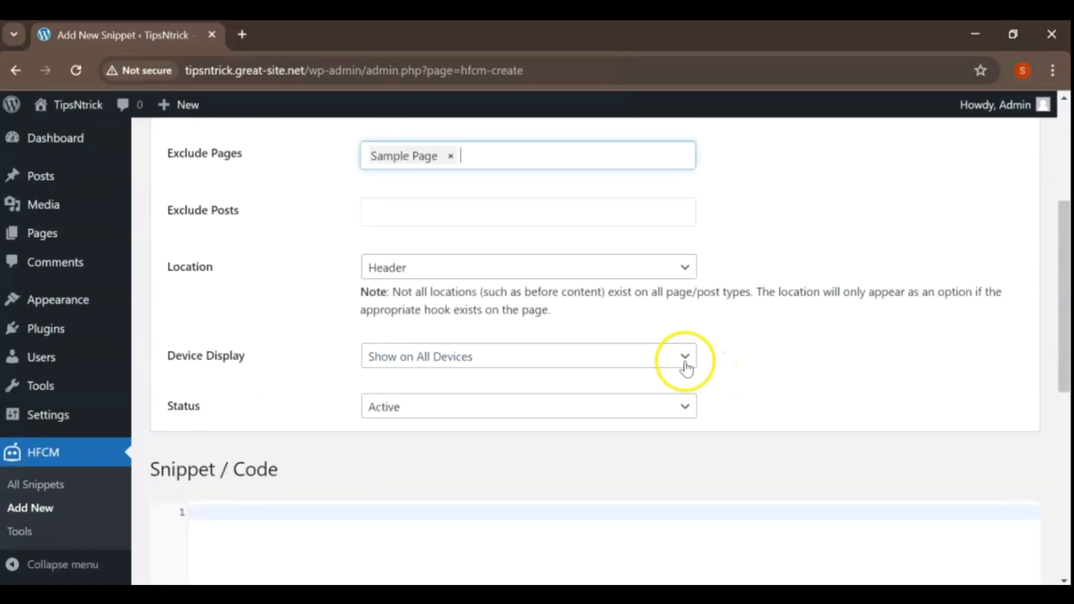
left_click(683, 358)
left_click(684, 360)
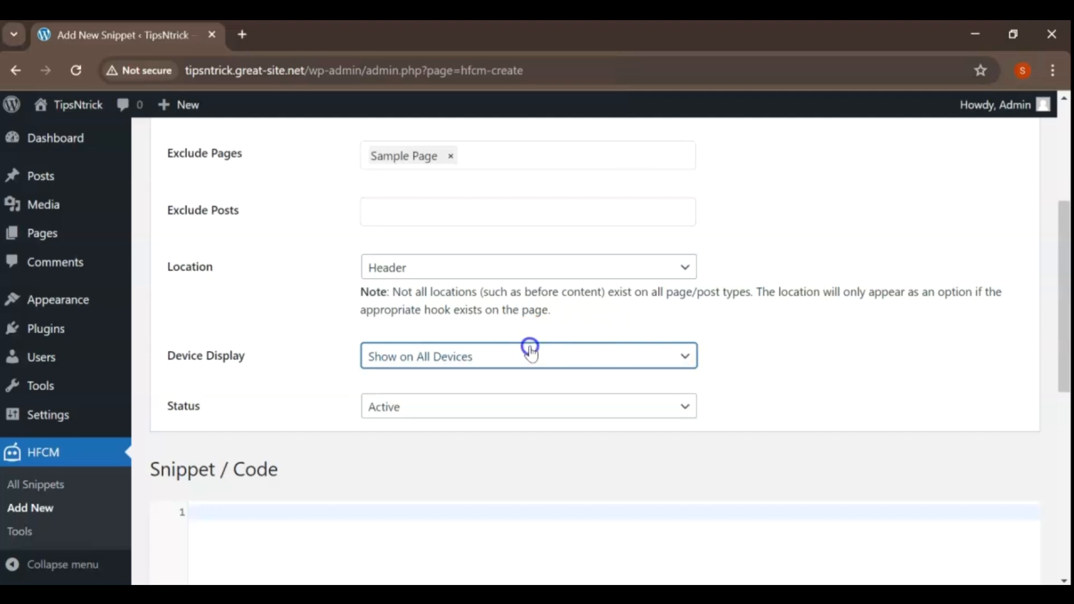
scroll(761, 370, "down", 2)
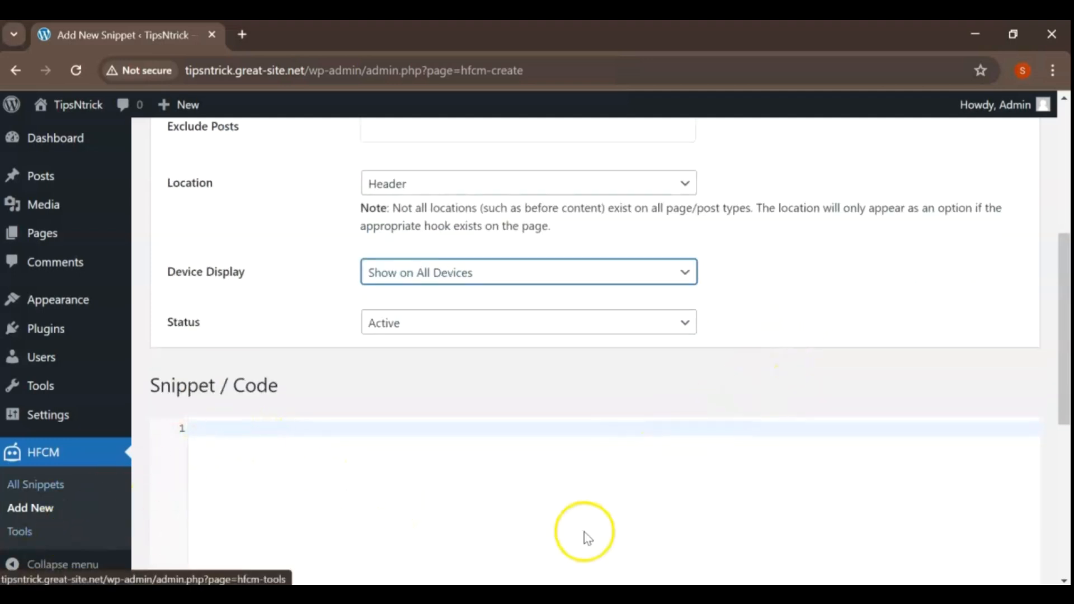
Copy the verification meta tag from Search Console again and paste it as the WordPress snippet's code.
left_click(525, 595)
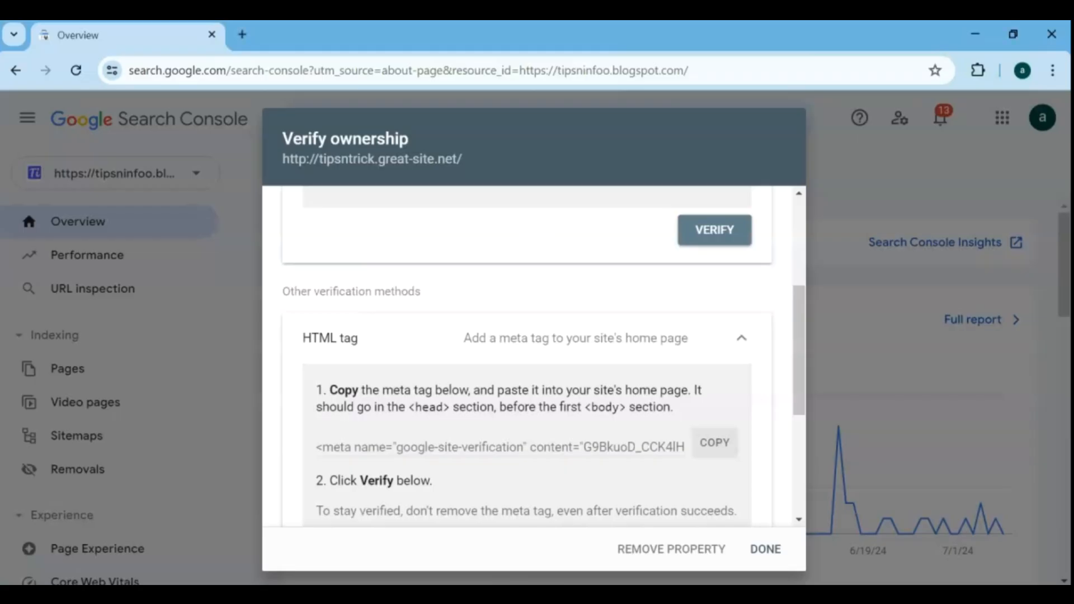
left_click(700, 445)
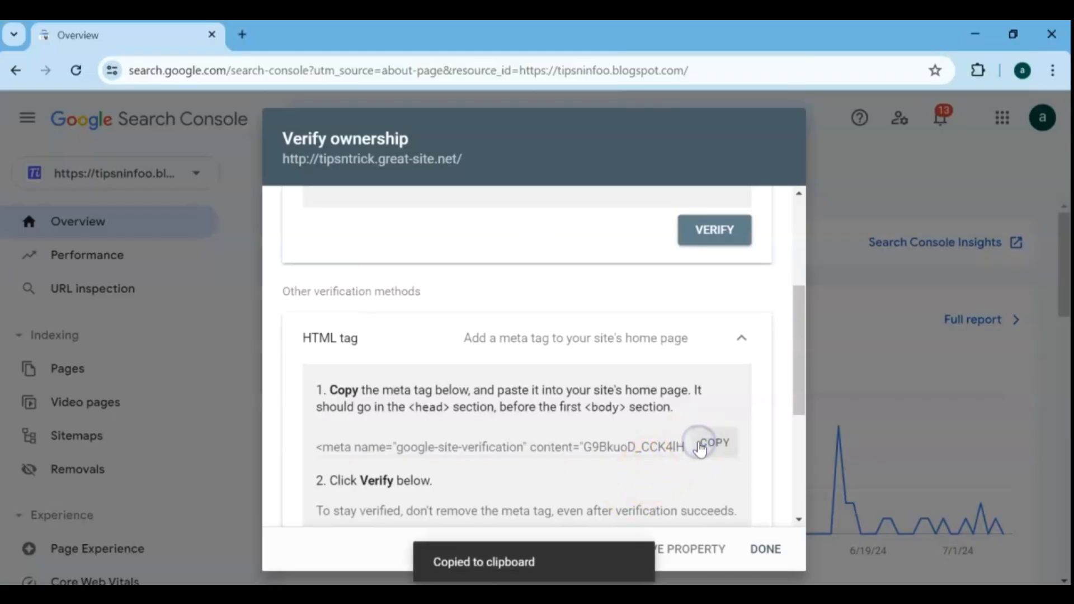
left_click(598, 594)
right_click(247, 428)
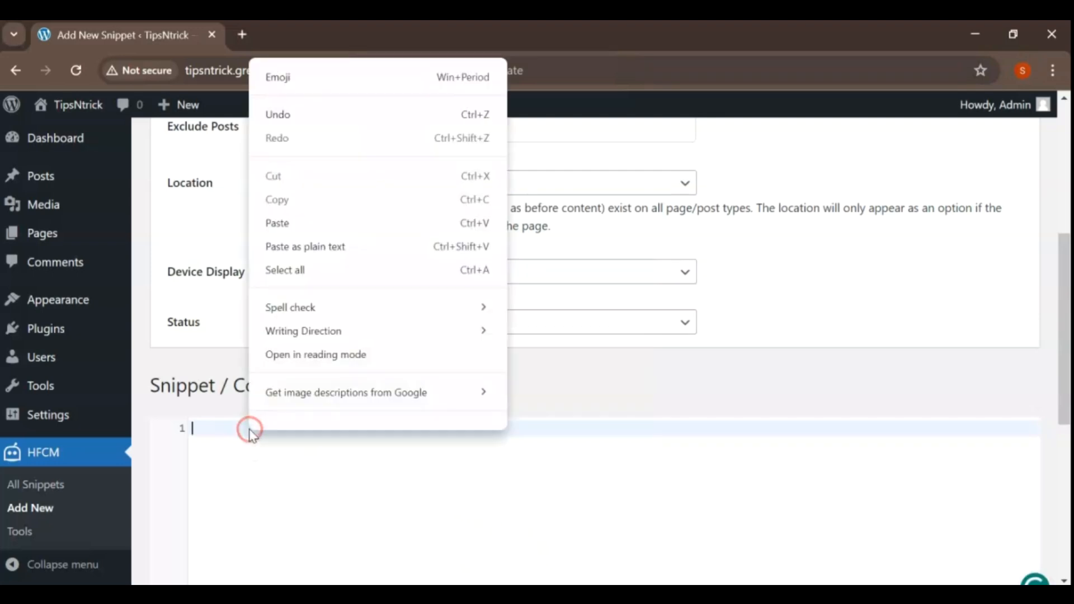
left_click(268, 229)
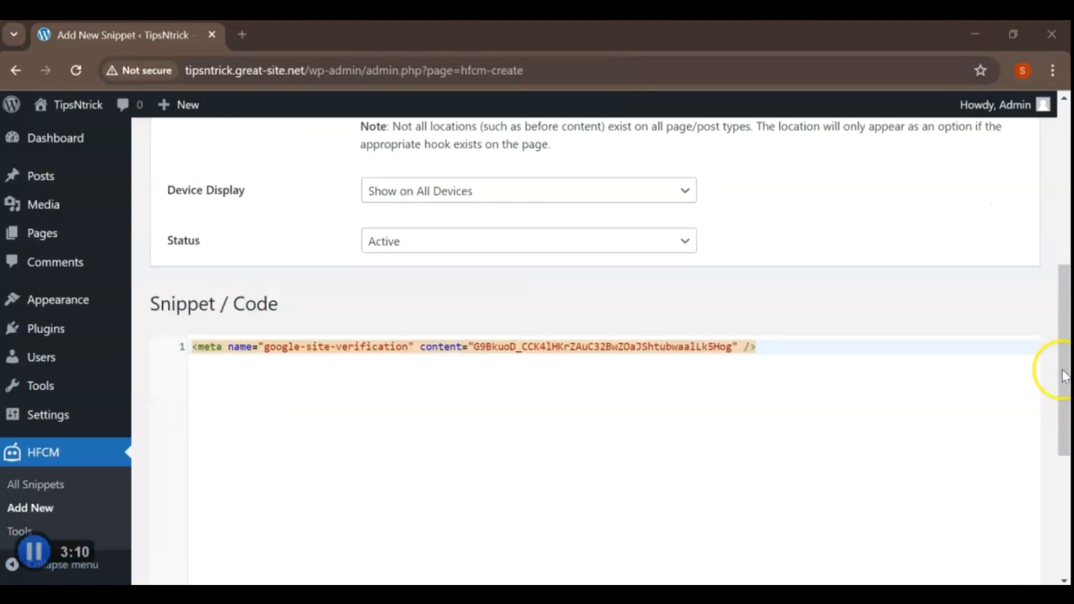
Save the HFCM snippet containing the Search Console verification meta tag.
left_click_drag(1065, 375, 1066, 498)
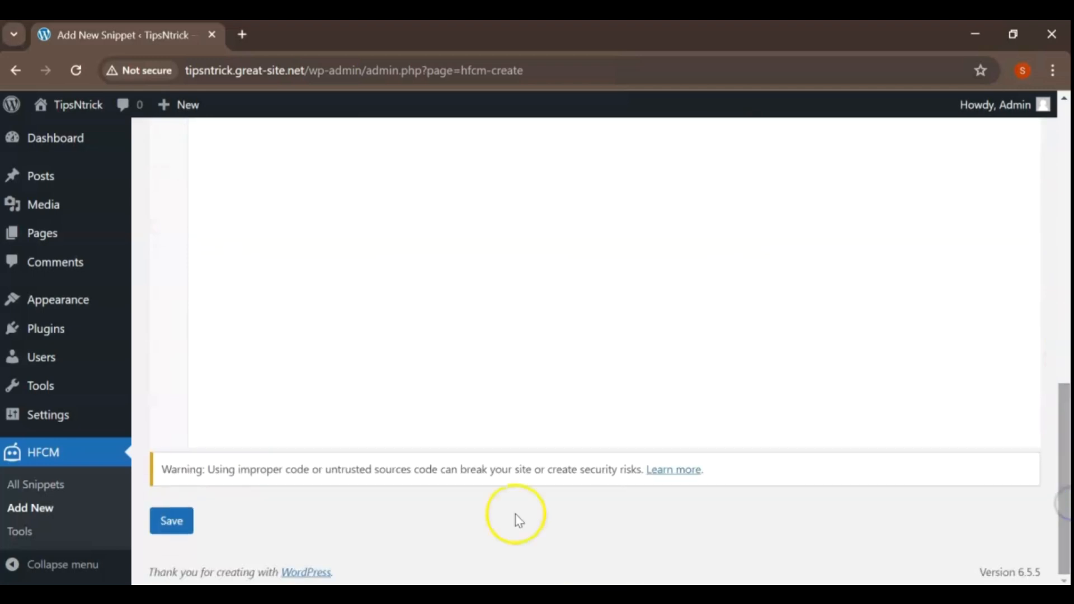
left_click(182, 525)
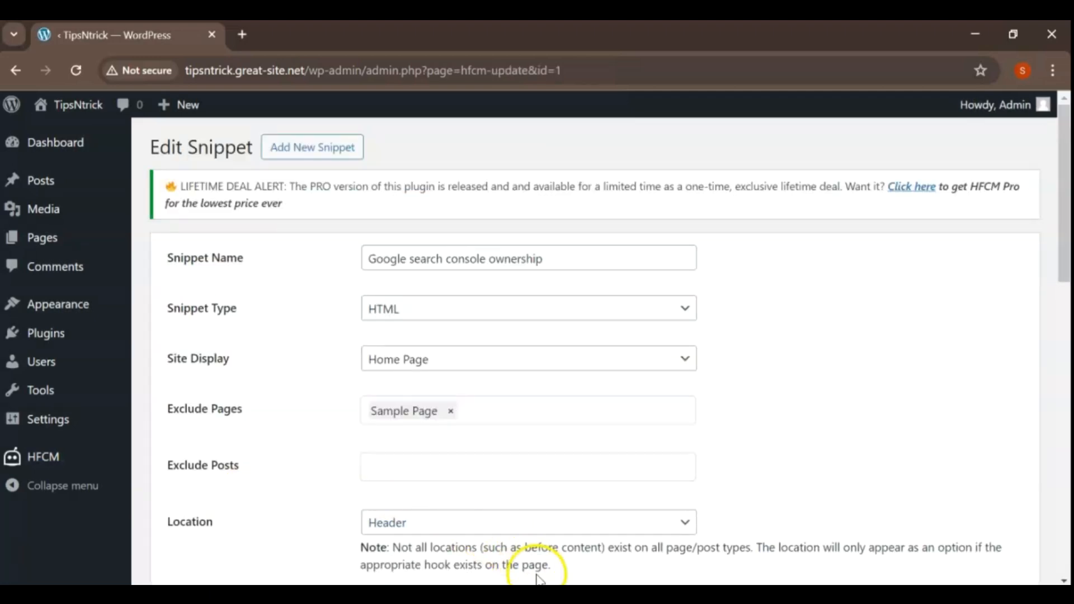
left_click(499, 599)
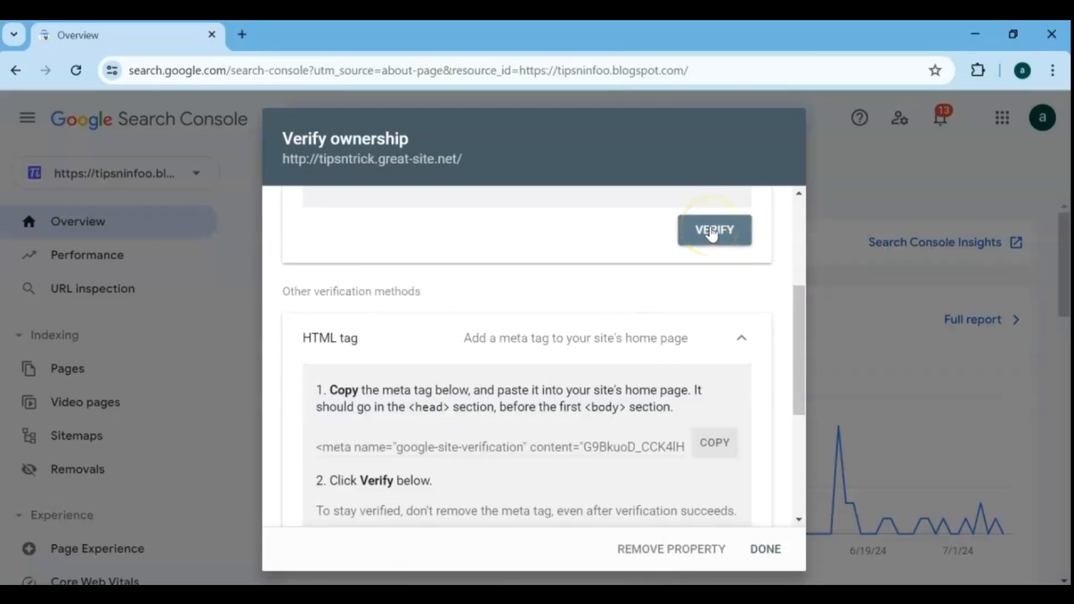
left_click(767, 550)
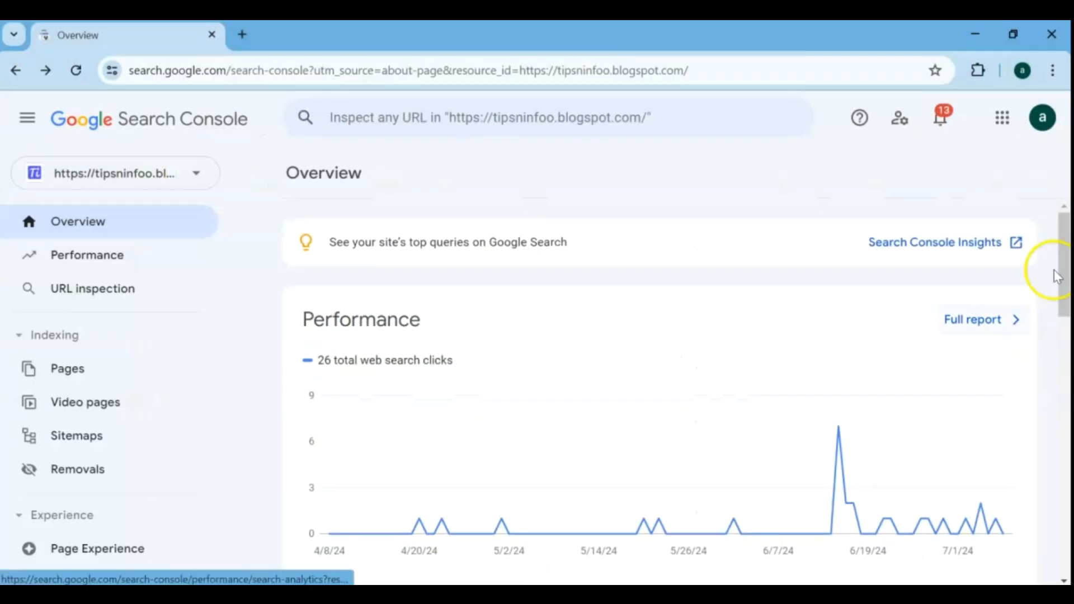
scroll(1057, 276, "down", 4)
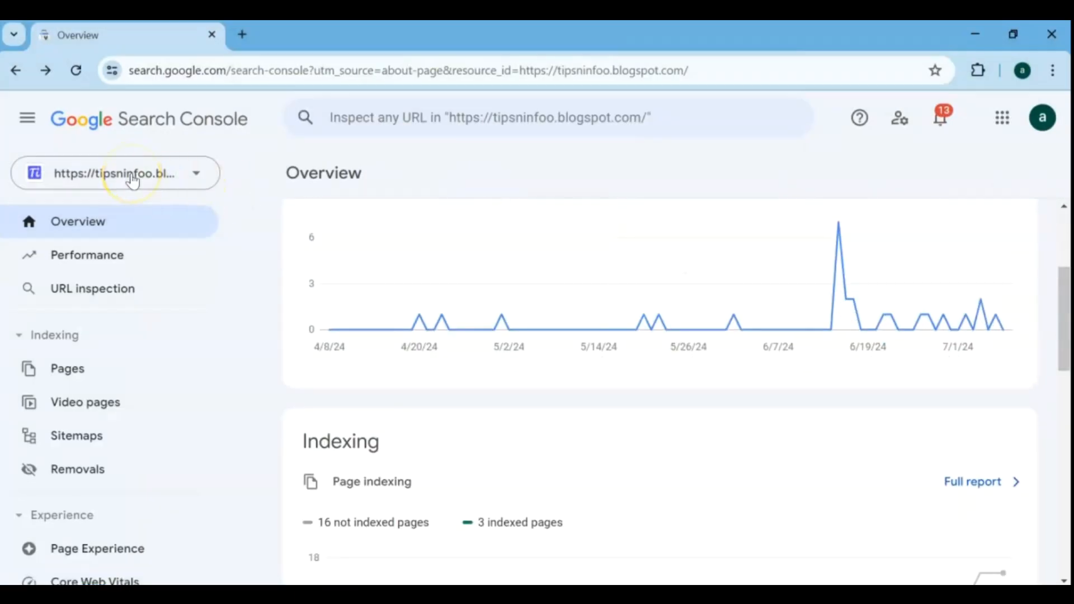
left_click(189, 174)
left_click(154, 421)
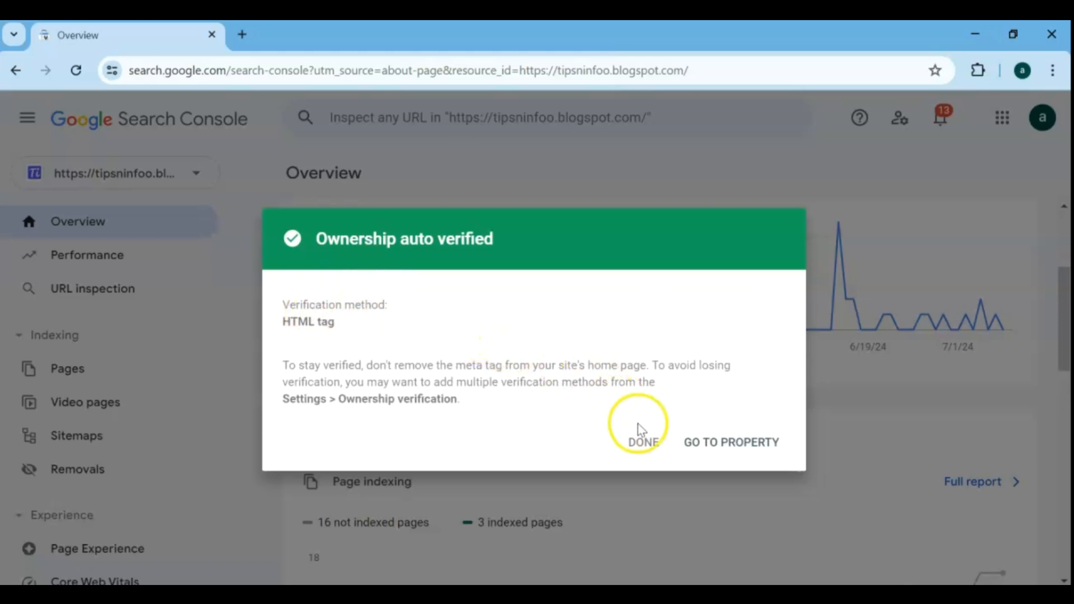
left_click(645, 443)
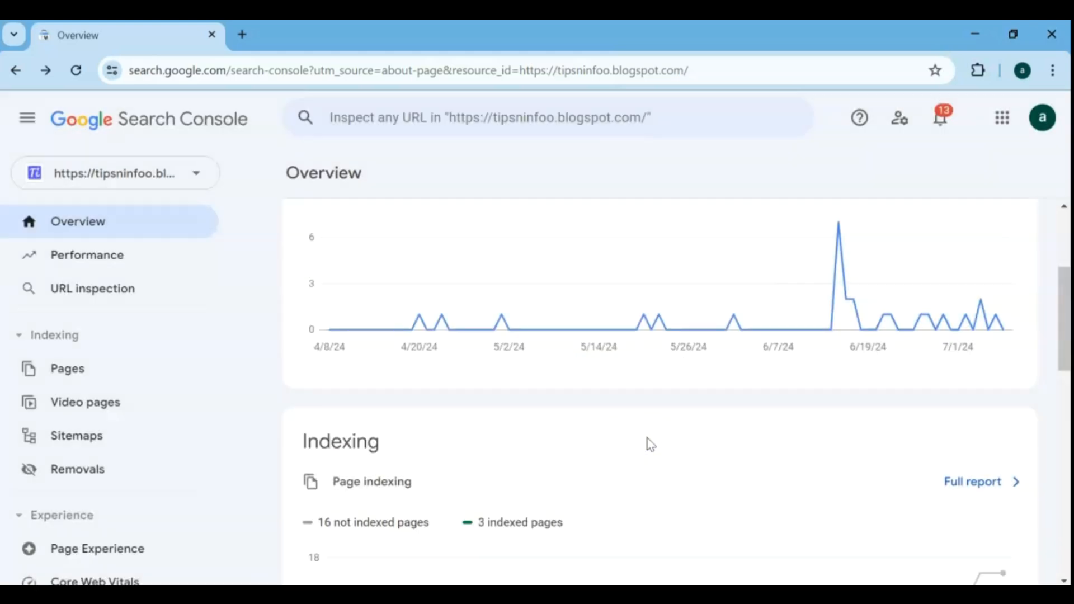
left_click(196, 176)
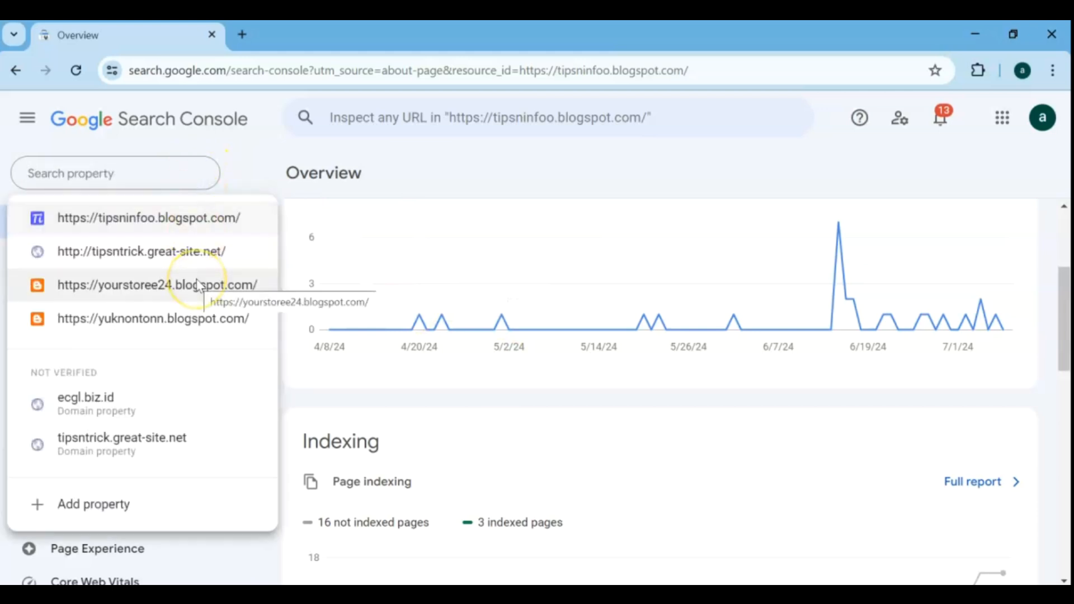
left_click(157, 261)
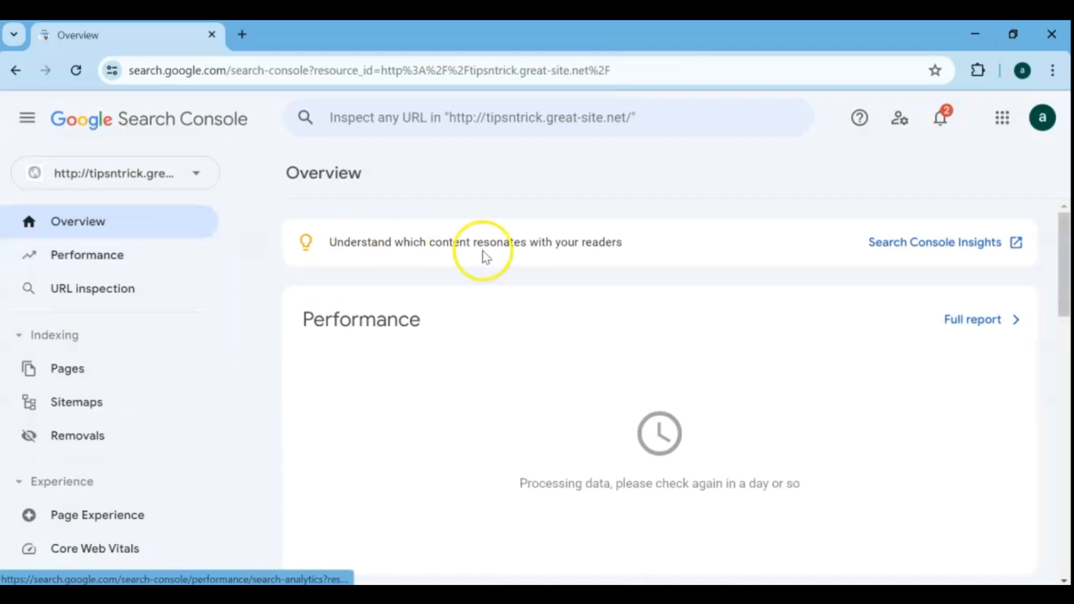
scroll(586, 399, "down", 5)
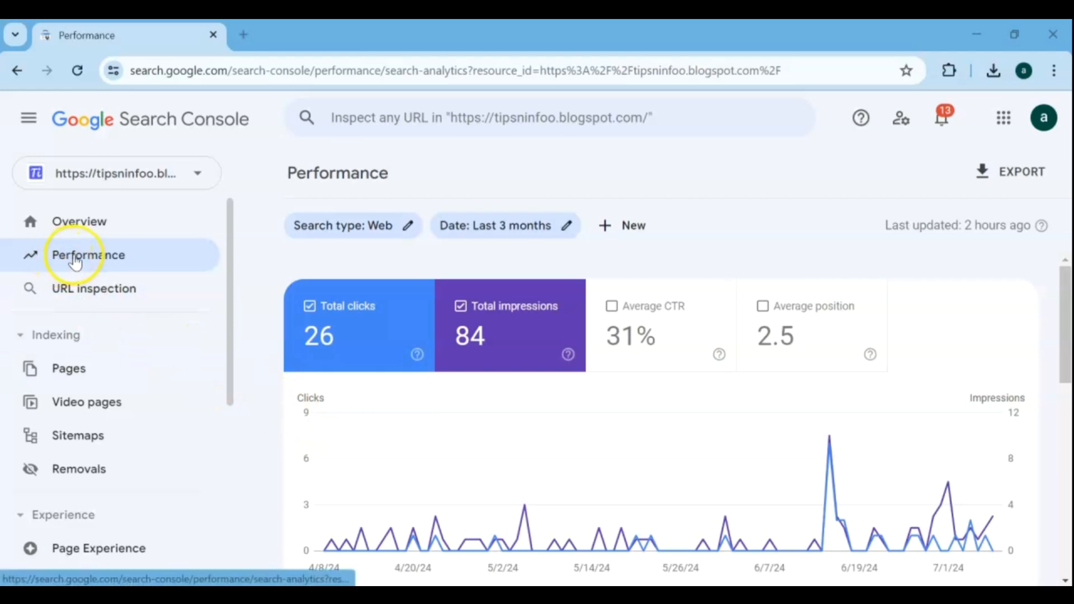
Examine the tipsninfoo.blogspot.com performance chart with total clicks, total impressions, average CTR and average position all shown.
left_click(353, 336)
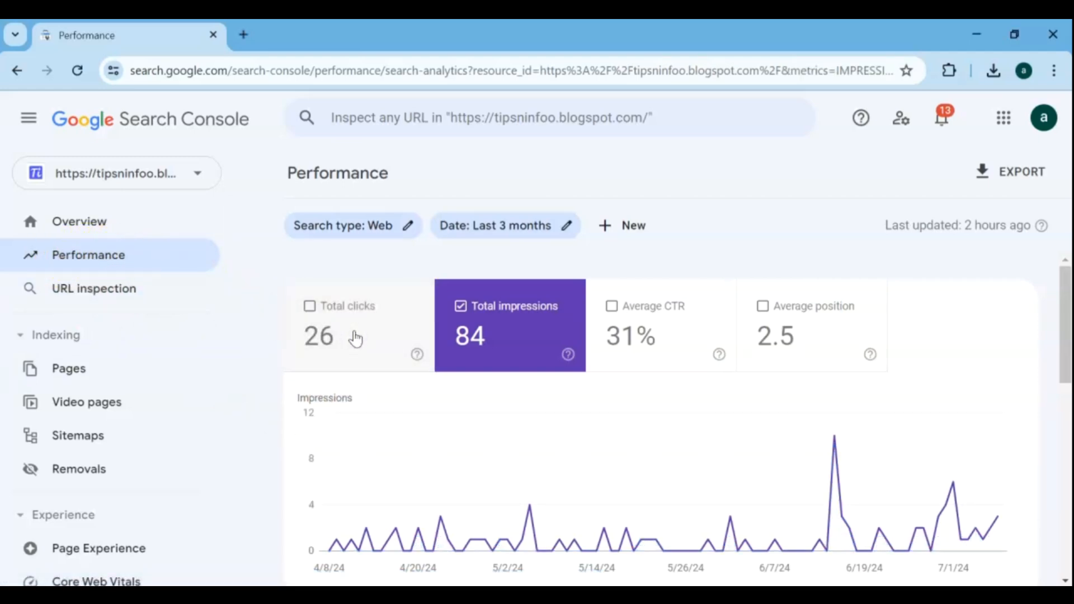
left_click(496, 340)
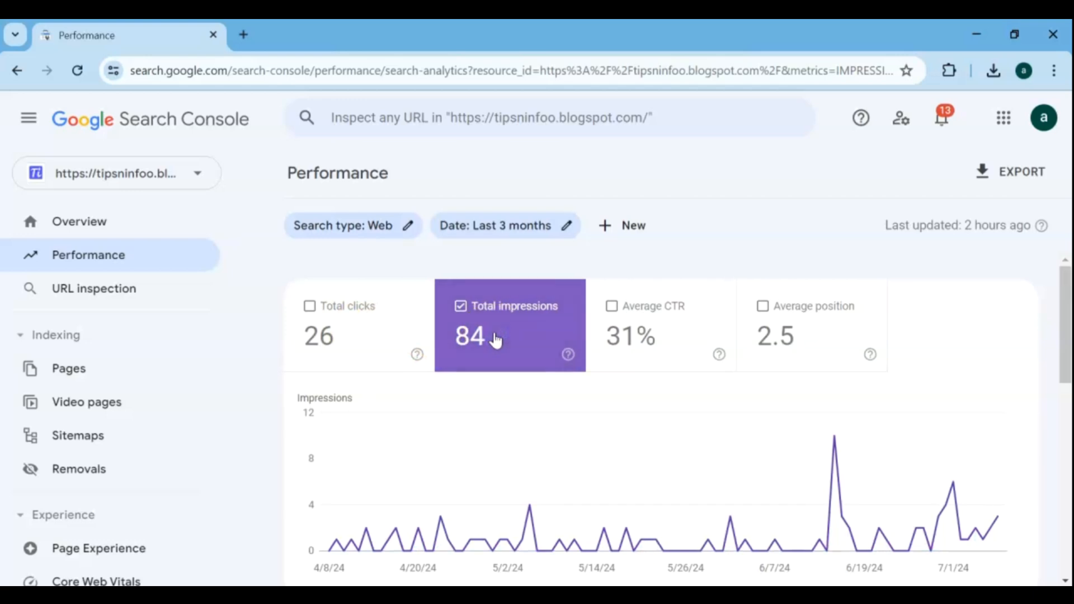
left_click(643, 341)
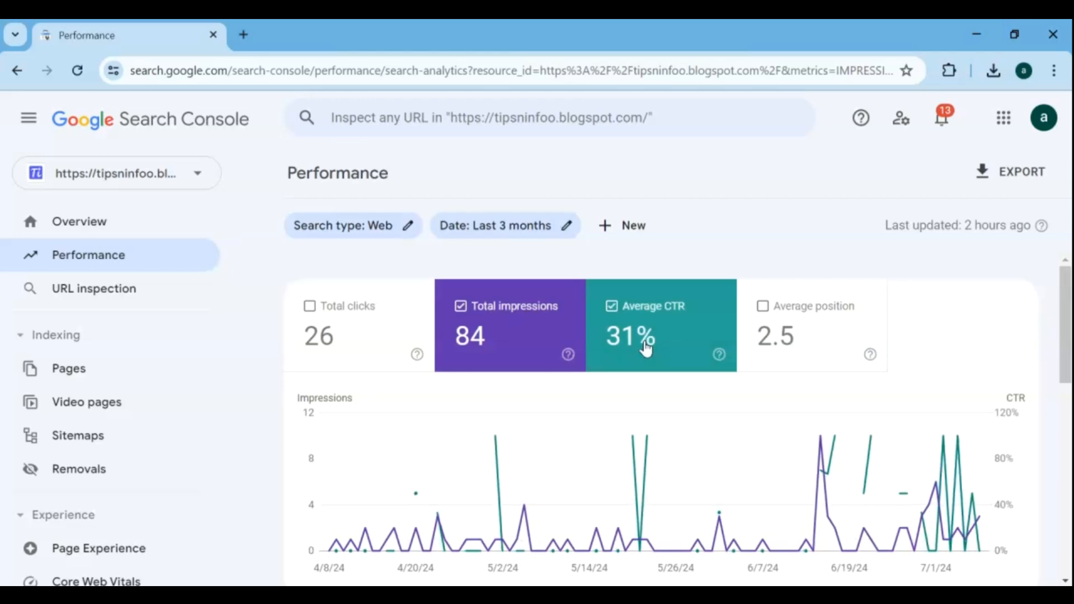
left_click(801, 344)
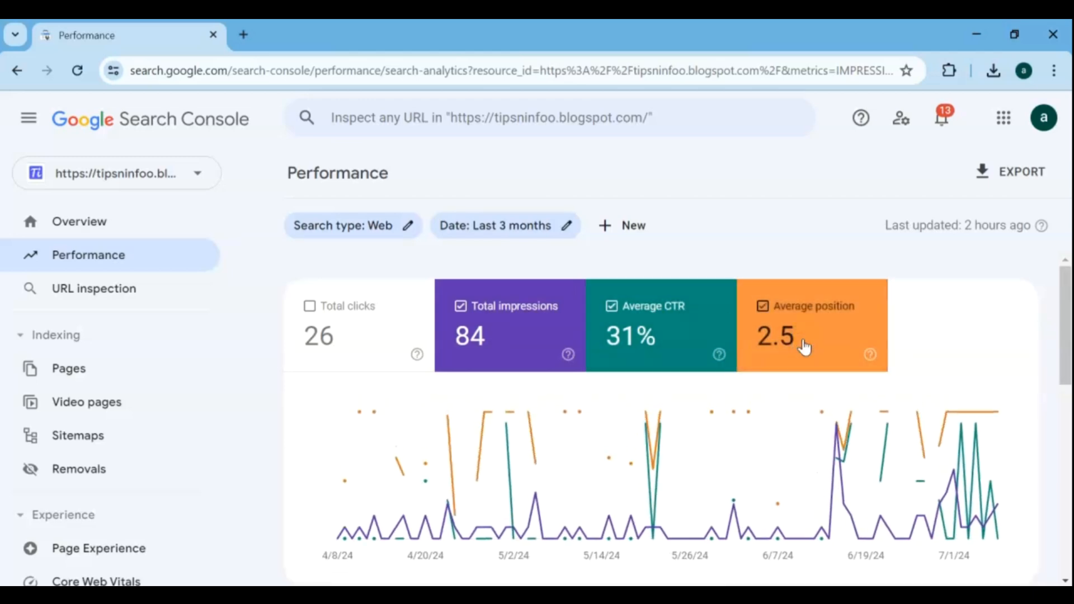
left_click(310, 307)
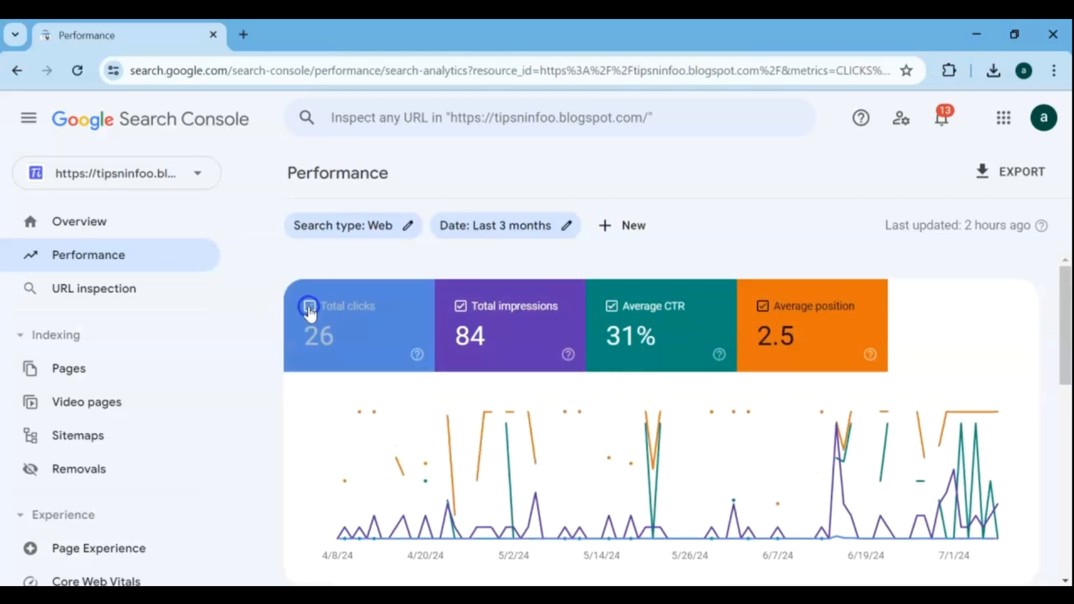
left_click(551, 338)
scroll(549, 351, "down", 2)
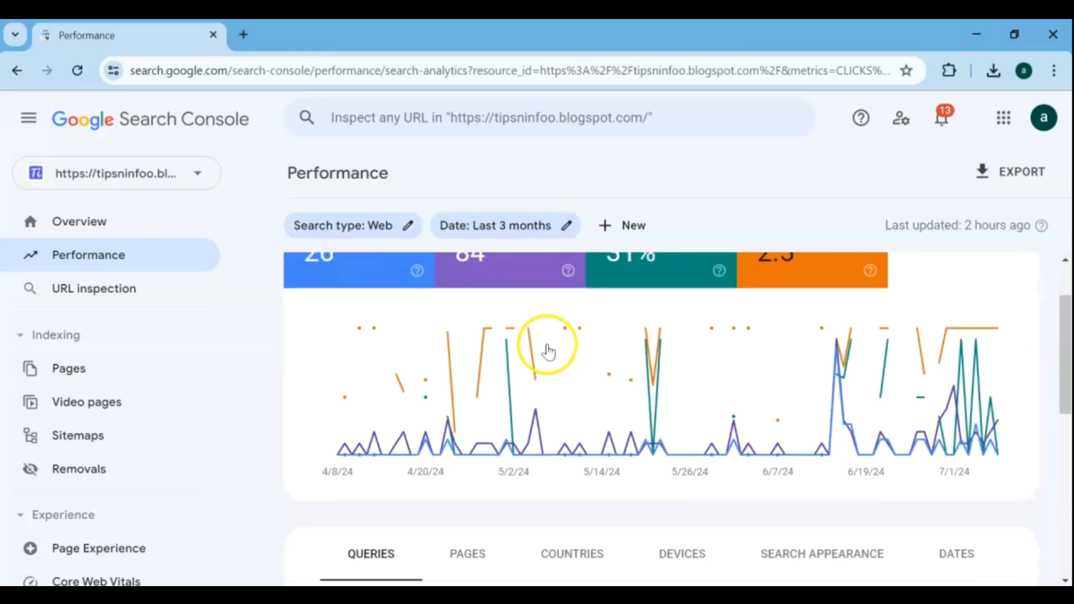
Look at URL inspection, and review the tipsninfoo.blogspot.com Overview from the performance chart to Enhancements.
left_click(128, 291)
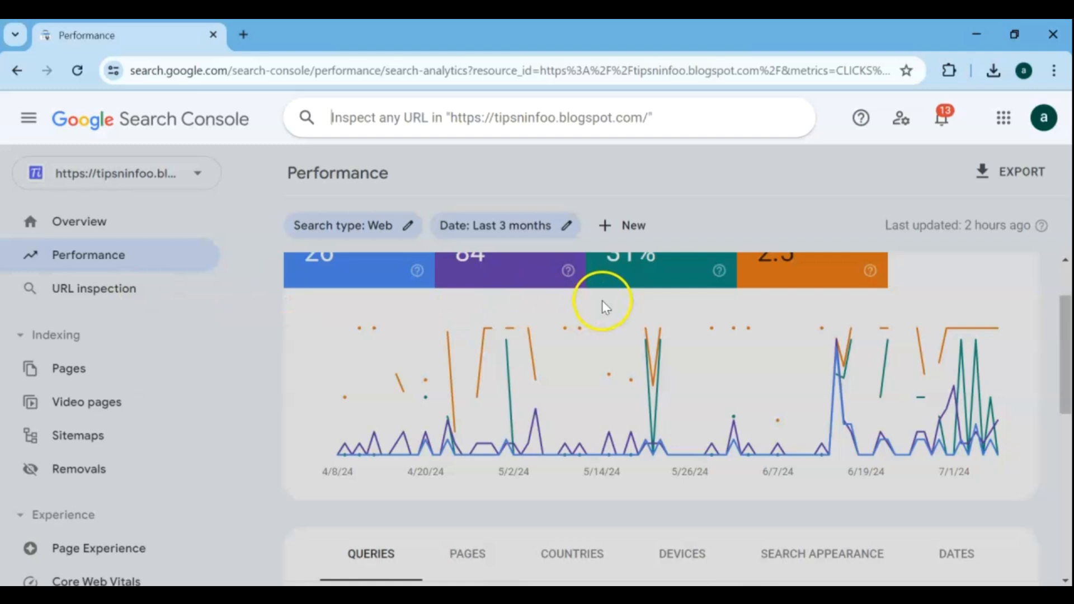
left_click(90, 222)
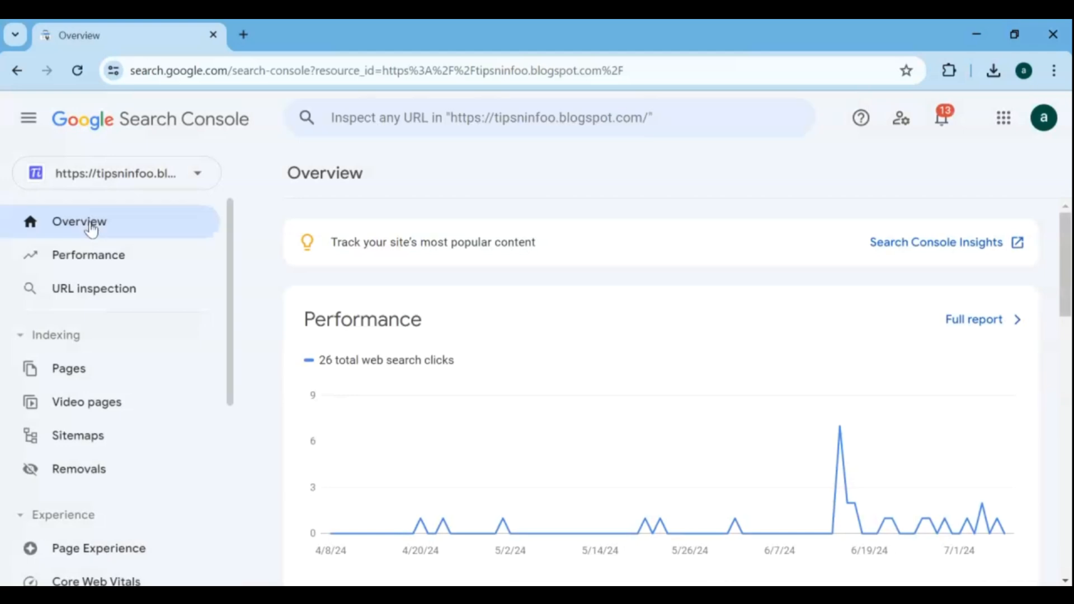
left_click(649, 350)
scroll(649, 351, "down", 5)
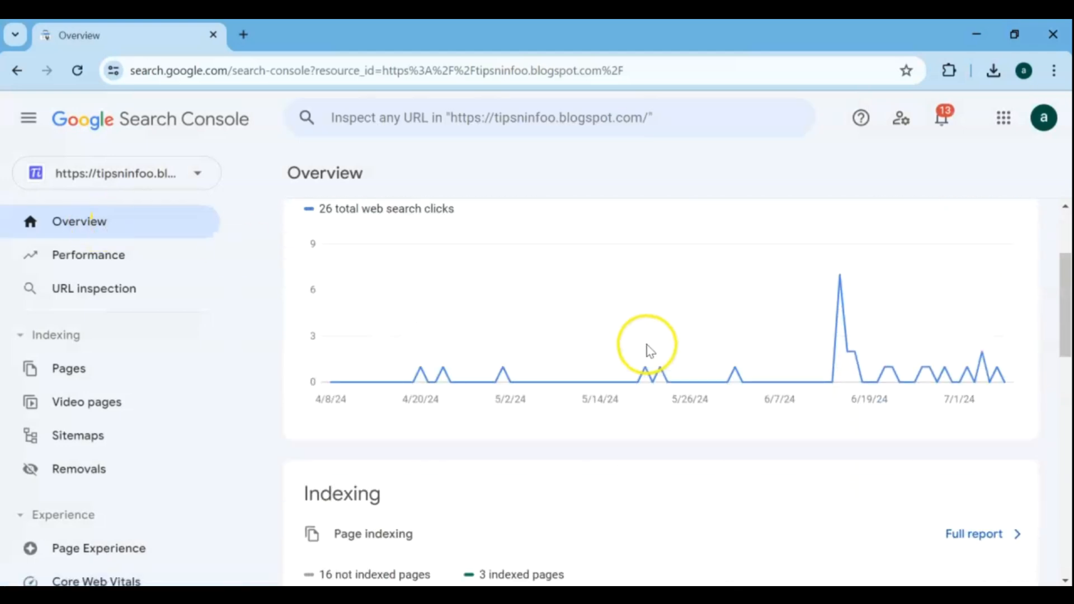
scroll(649, 351, "down", 10)
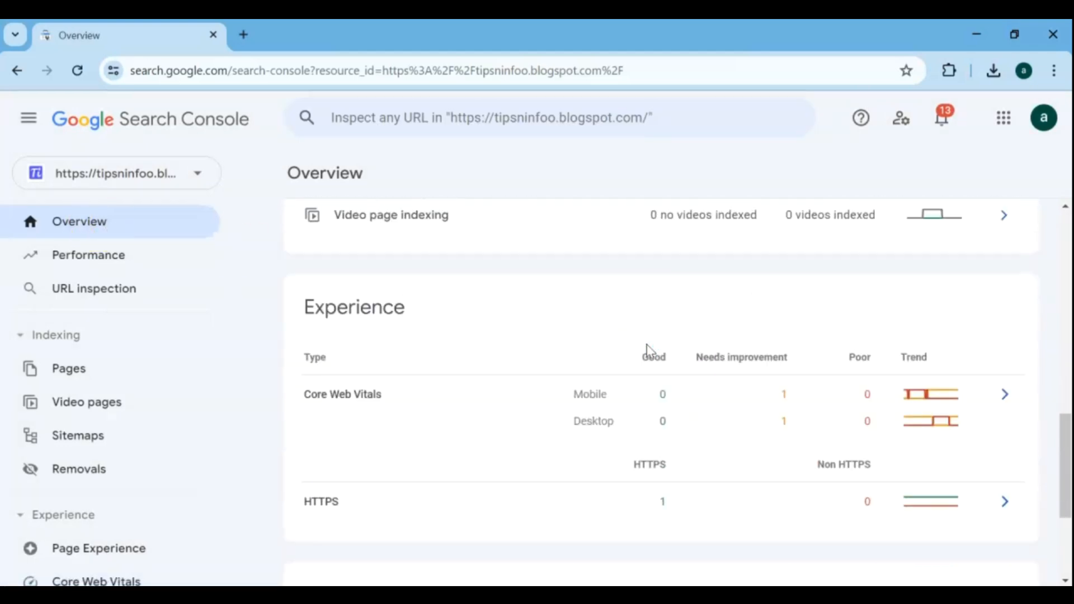
scroll(649, 351, "down", 2)
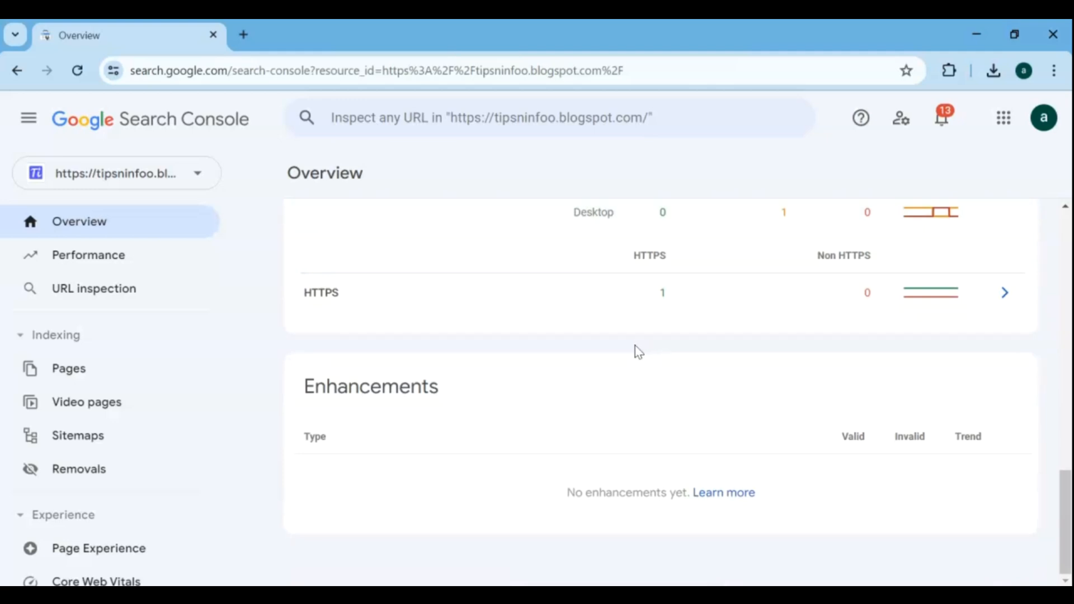
Open the Performance report for tipsninfoo.blogspot.com and break its results down by pages.
left_click(103, 258)
scroll(739, 363, "down", 4)
scroll(741, 367, "down", 2)
right_click(739, 361)
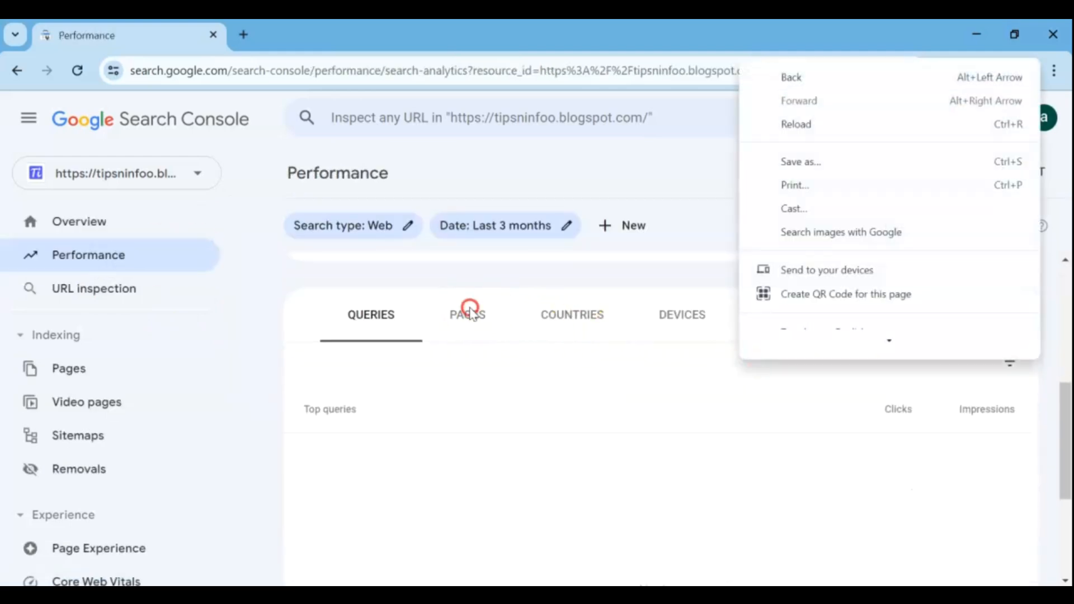
left_click(469, 311)
right_click(471, 313)
left_click(804, 334)
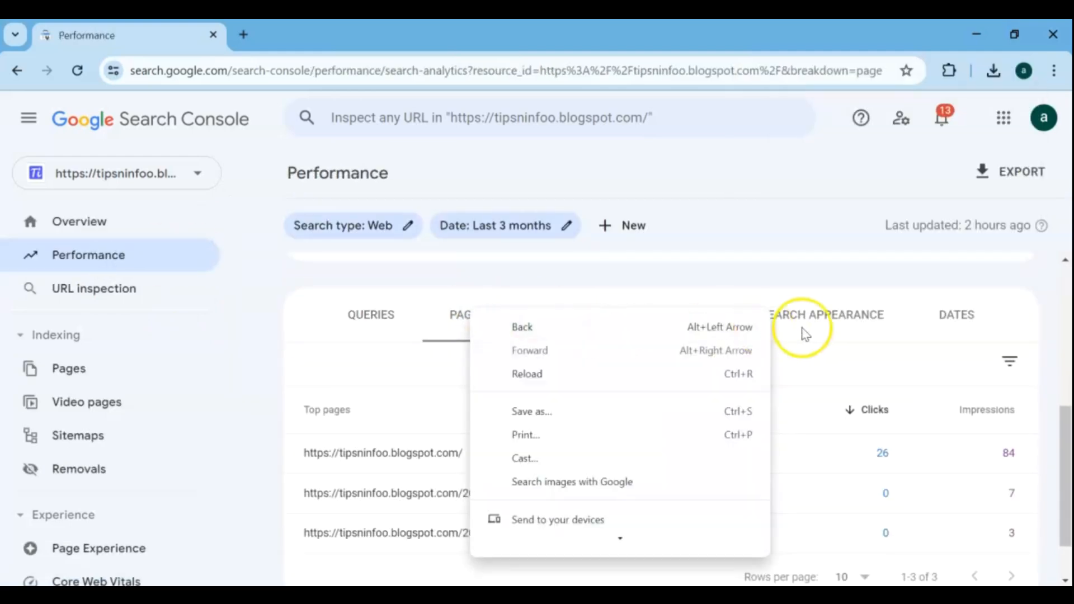
Examine the performance results broken down by search appearance, devices and countries.
left_click(851, 320)
left_click(702, 326)
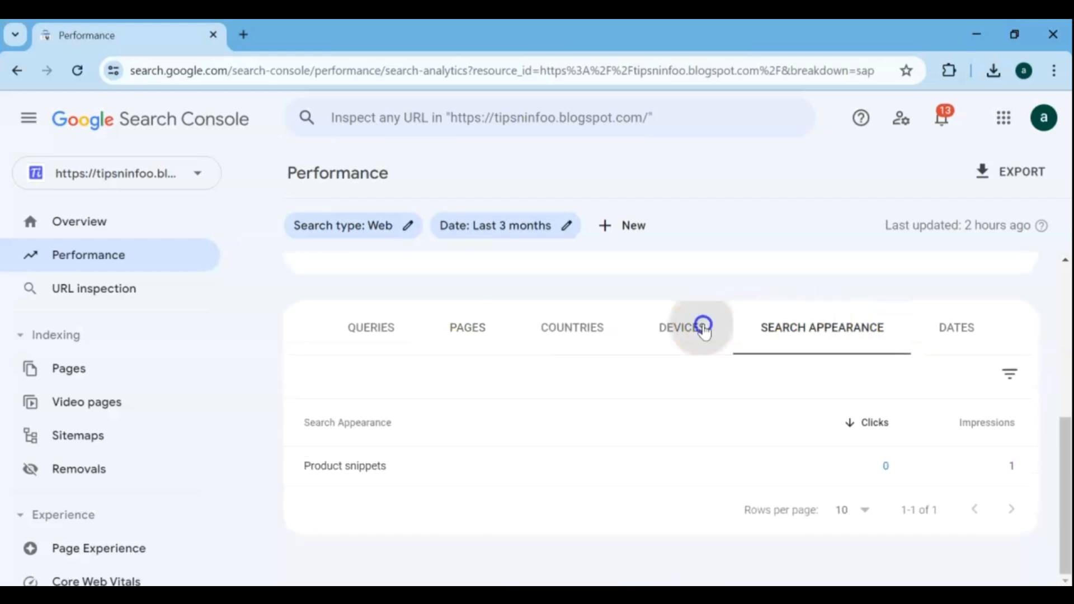
scroll(704, 331, "down", 1)
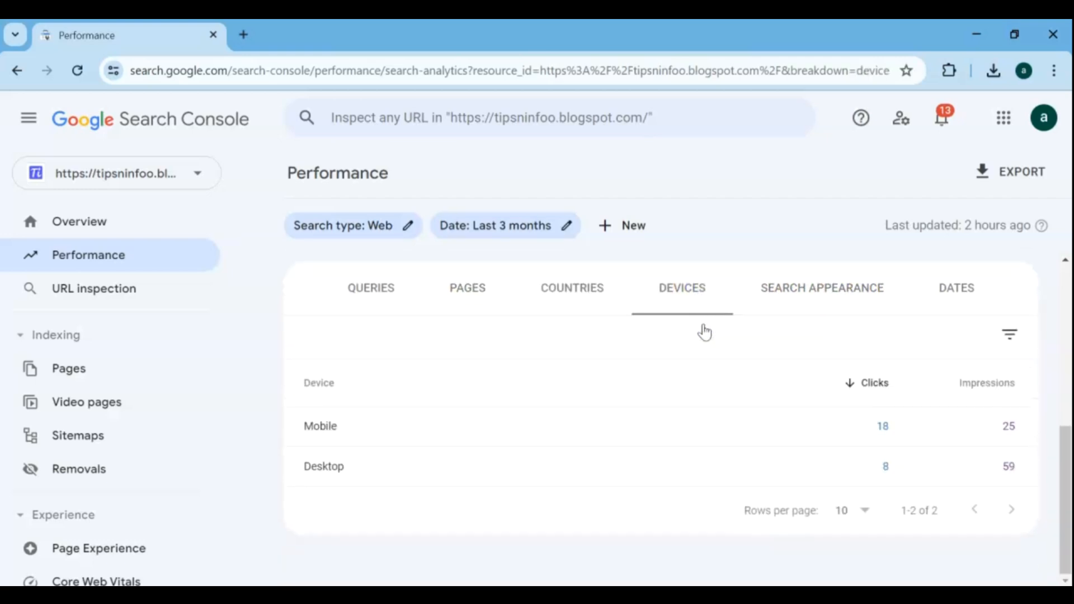
left_click(577, 311)
scroll(577, 309, "down", 4)
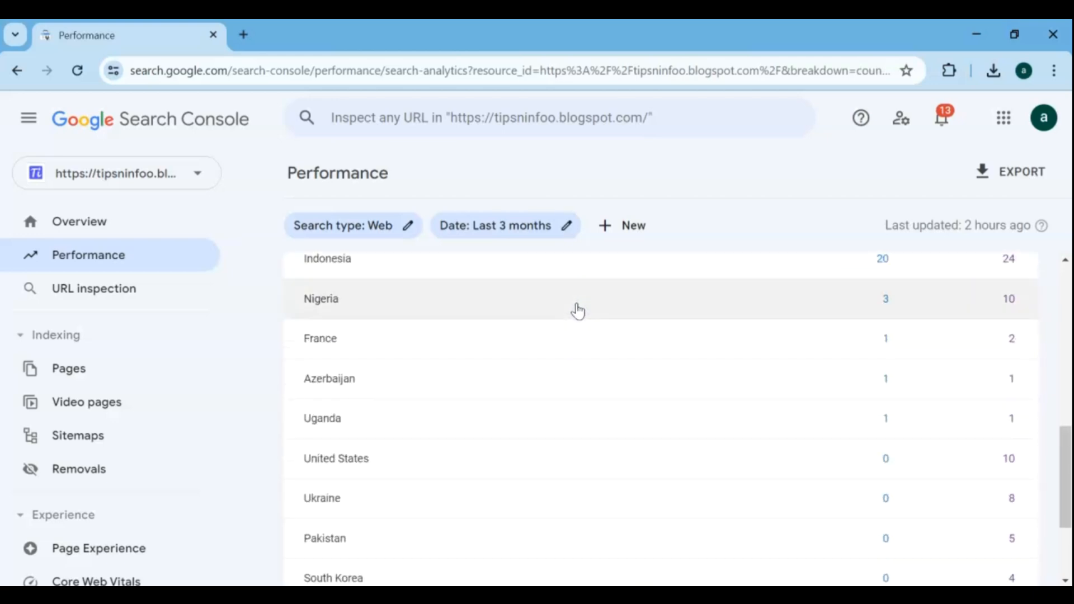
scroll(577, 309, "down", 3)
scroll(577, 309, "up", 15)
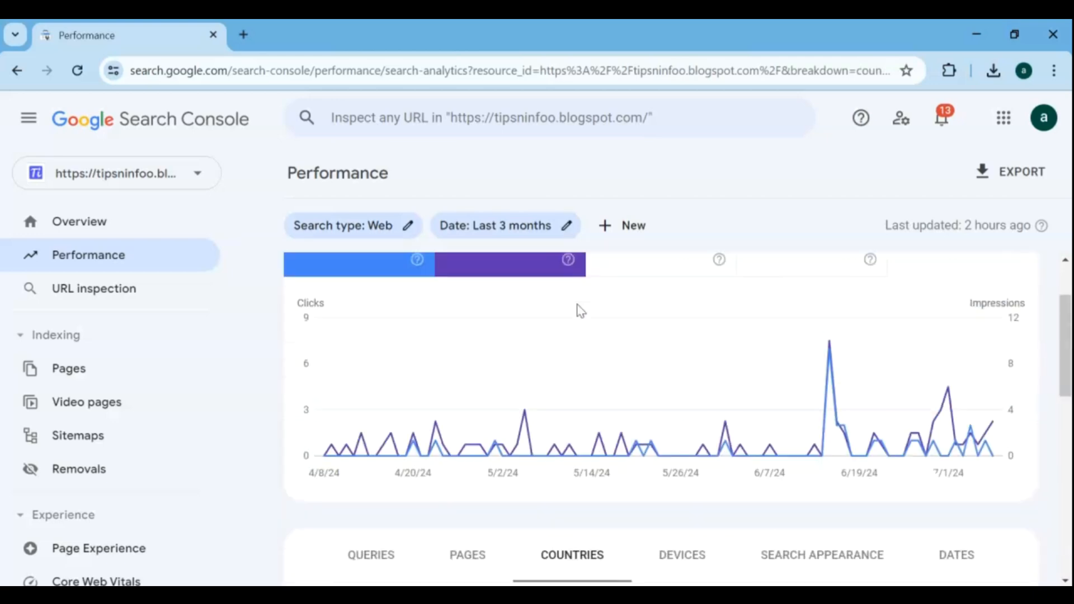